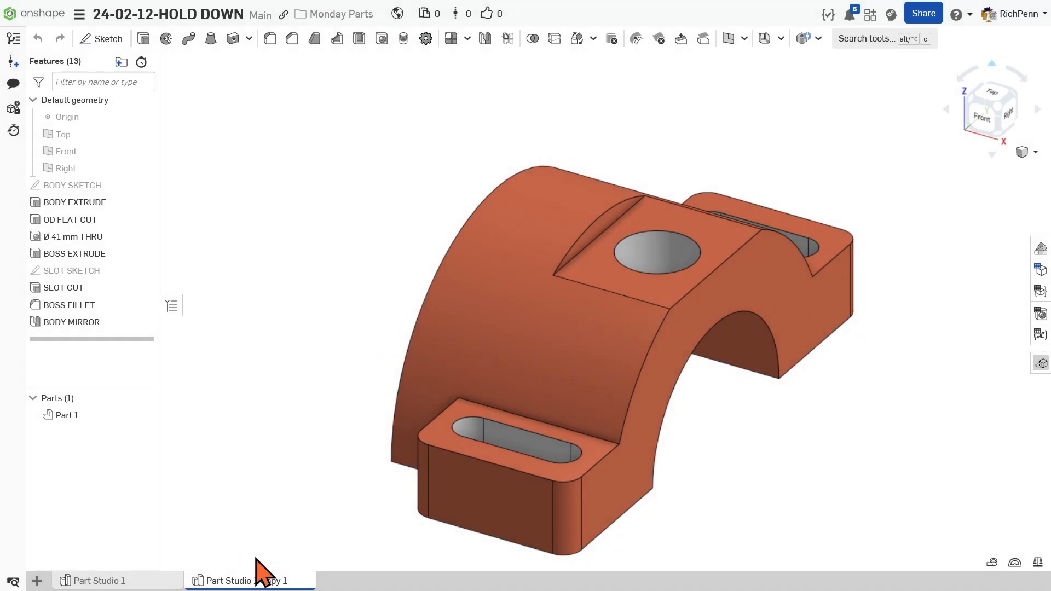
Open Part Studio 1 and examine the hold-down's arched body, boss and slot from several angles
{"action": "left_click", "coordinate": [152, 584]}
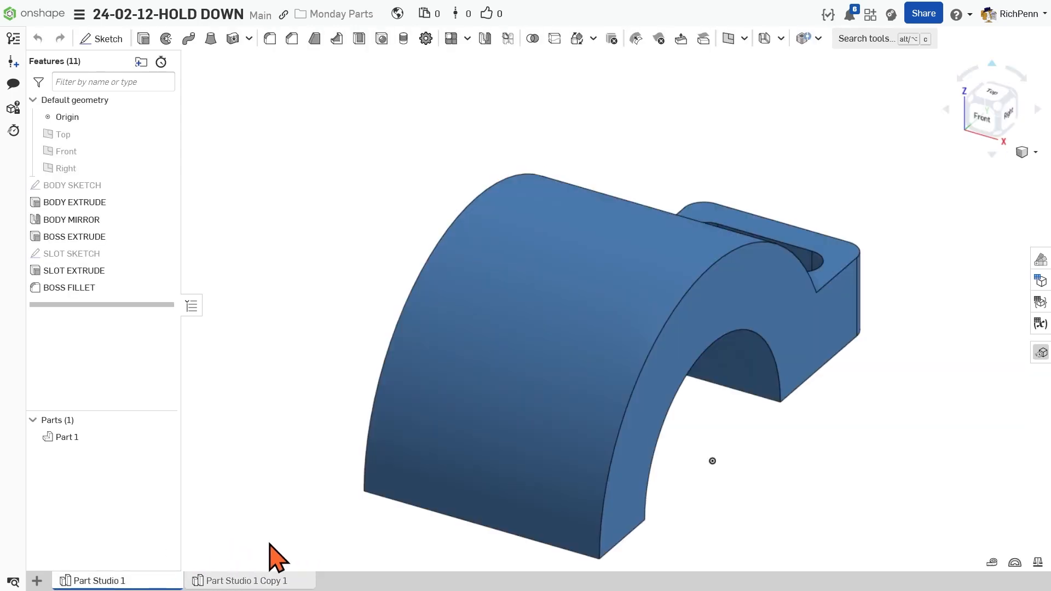
{"action": "right_click_drag", "start_coordinate": [340, 531], "coordinate": [297, 514]}
{"action": "right_click_drag", "start_coordinate": [227, 378], "coordinate": [250, 398]}
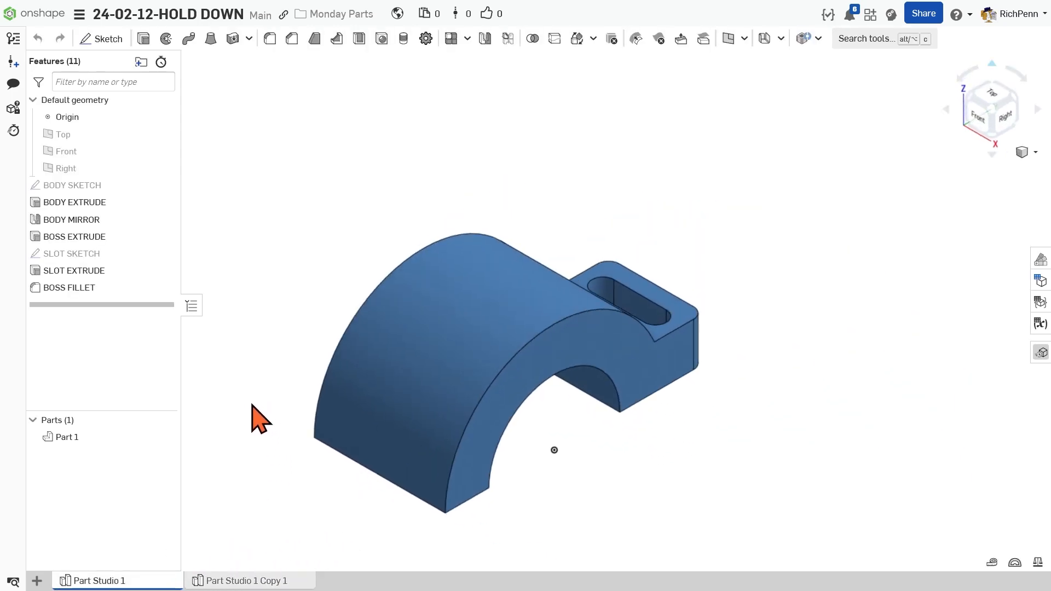
{"action": "right_click_drag", "start_coordinate": [338, 446], "coordinate": [298, 449]}
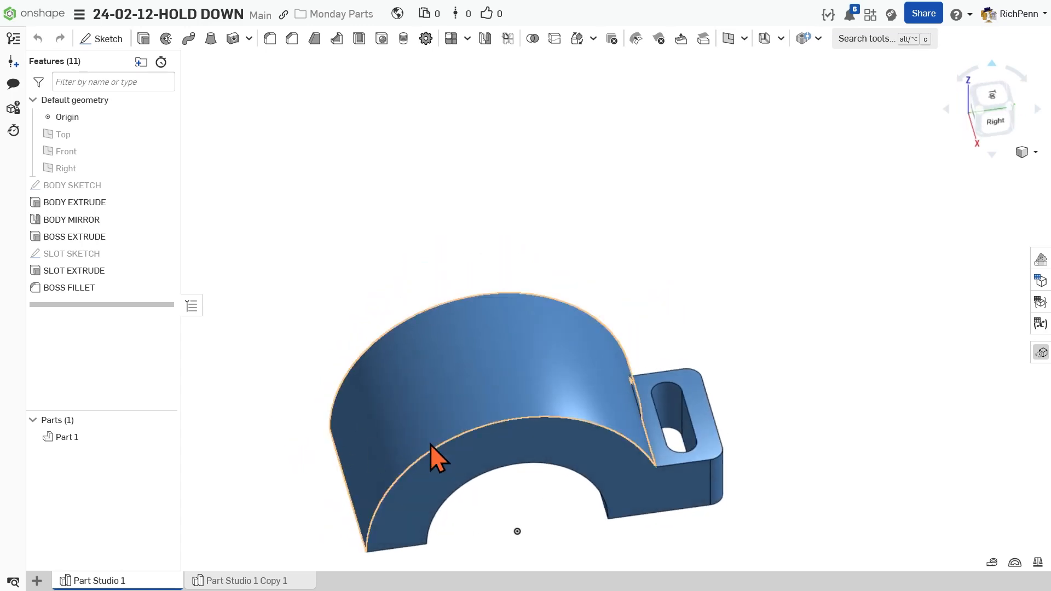
{"action": "right_click_drag", "start_coordinate": [403, 457], "coordinate": [511, 445]}
{"action": "middle_click_drag", "start_coordinate": [511, 445], "coordinate": [497, 300]}
{"action": "right_click_drag", "start_coordinate": [633, 384], "coordinate": [624, 377]}
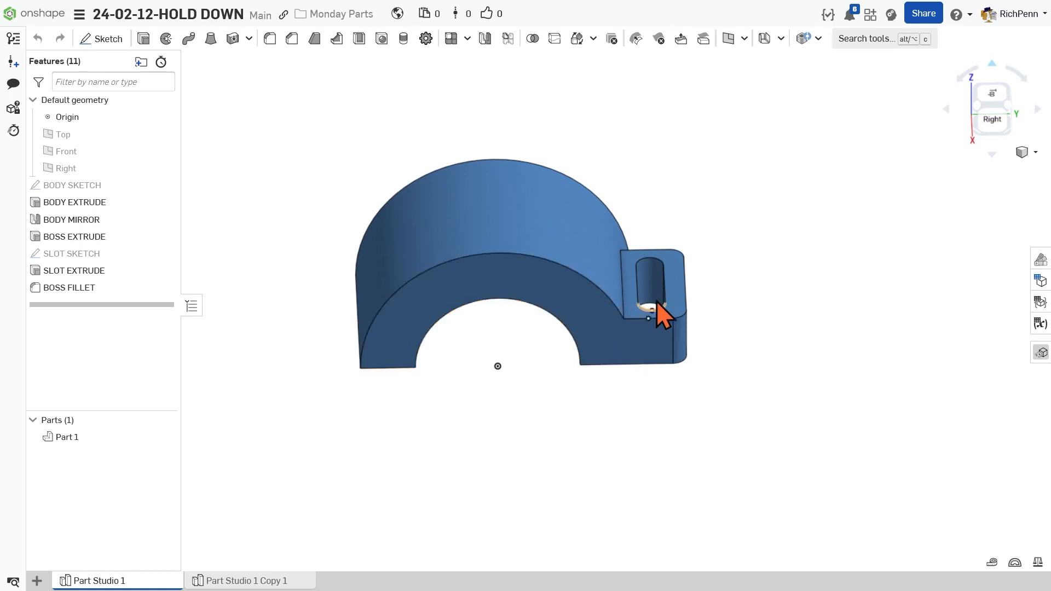
{"action": "right_click_drag", "start_coordinate": [723, 383], "coordinate": [733, 366]}
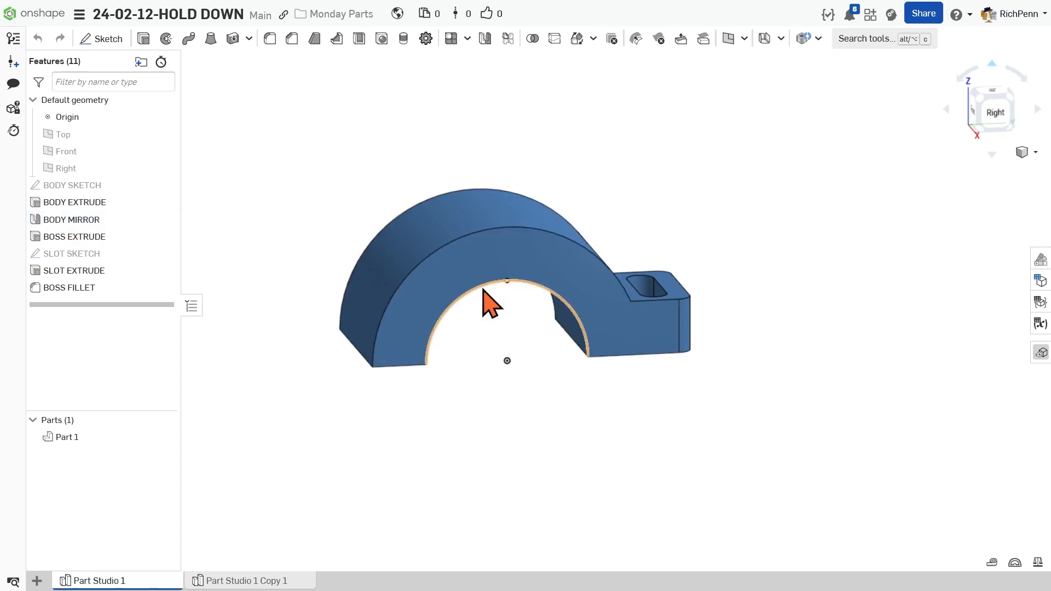
Suppress the BODY MIRROR feature to inspect the unmirrored half of the body, and unsuppress it again
{"action": "right_click", "coordinate": [112, 222]}
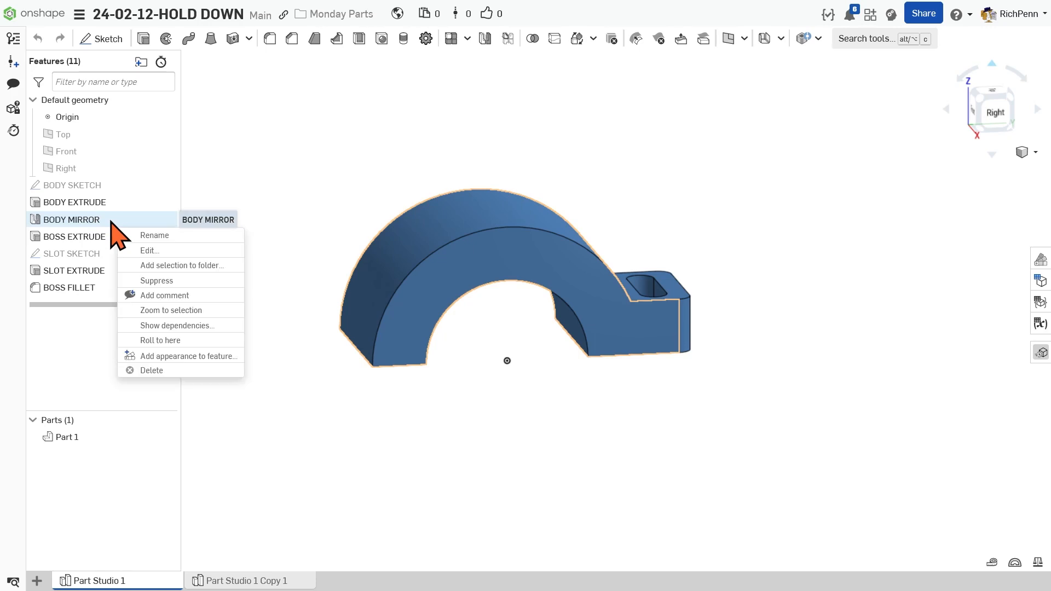
{"action": "left_click", "coordinate": [159, 281]}
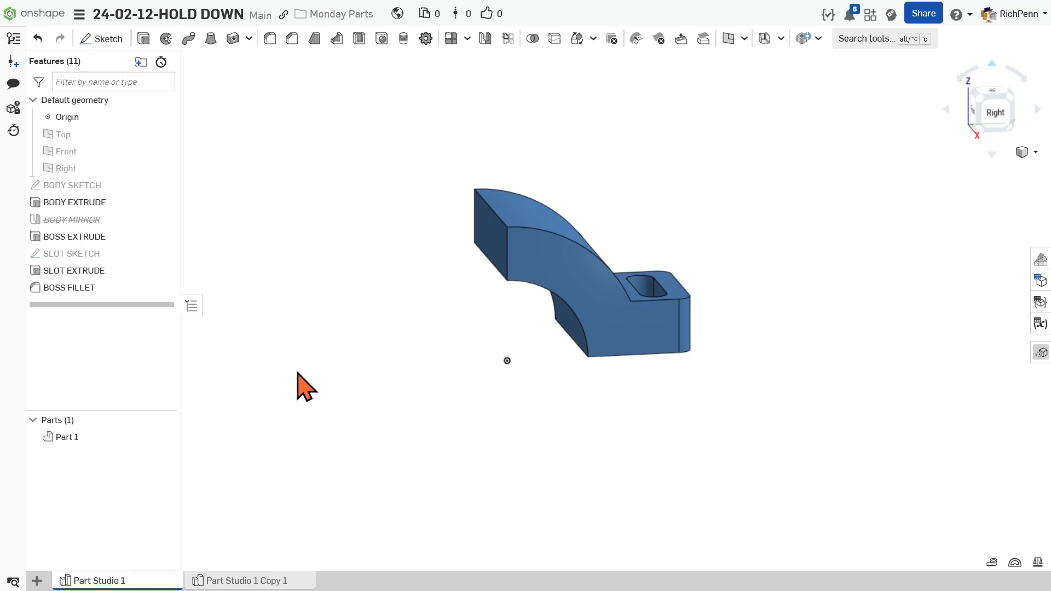
{"action": "right_click_drag", "start_coordinate": [362, 414], "coordinate": [330, 376]}
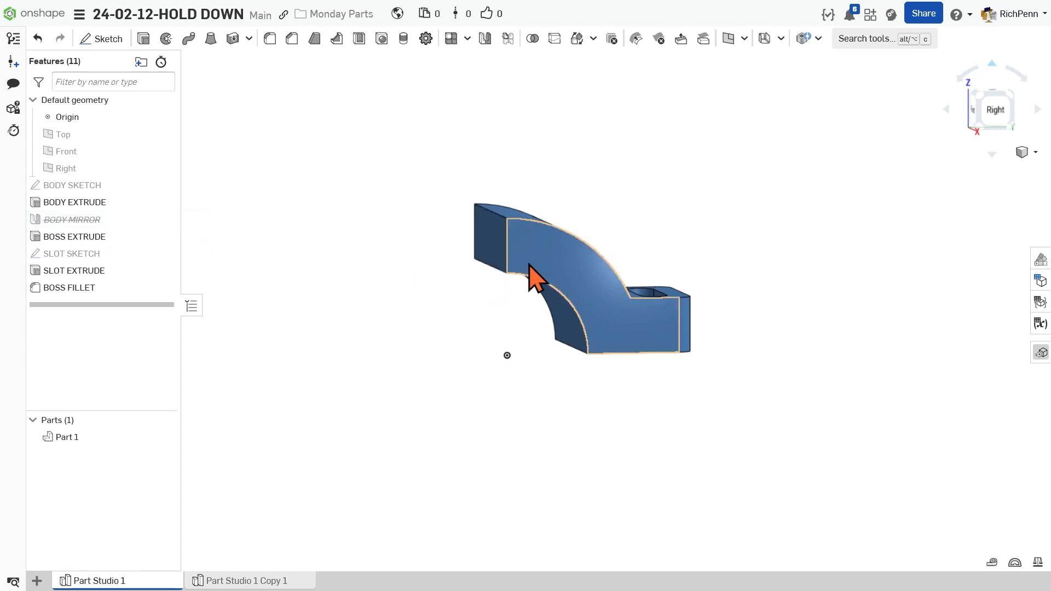
{"action": "right_click", "coordinate": [127, 221]}
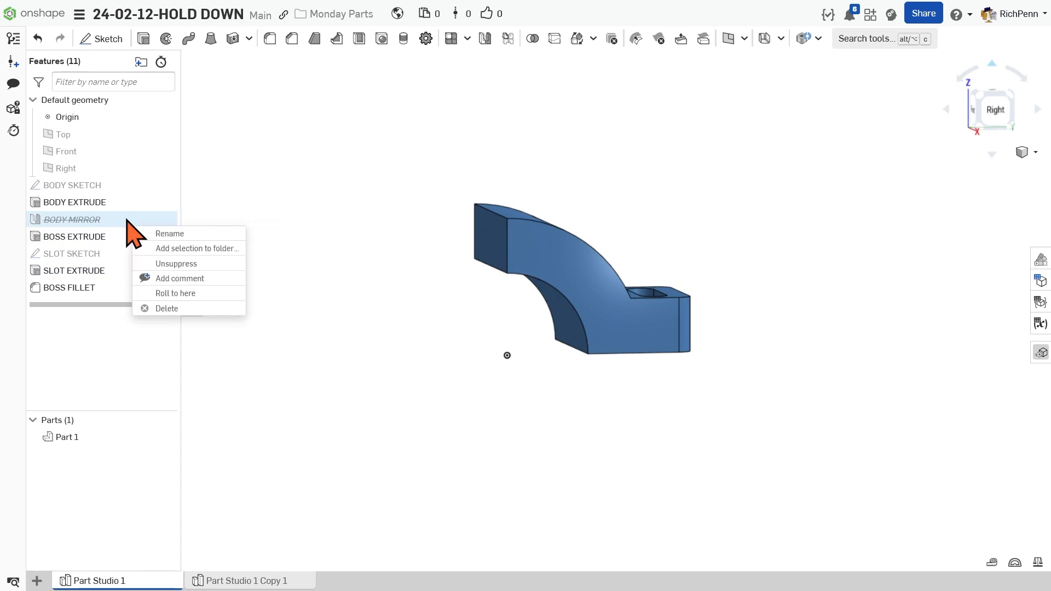
{"action": "left_click", "coordinate": [175, 264]}
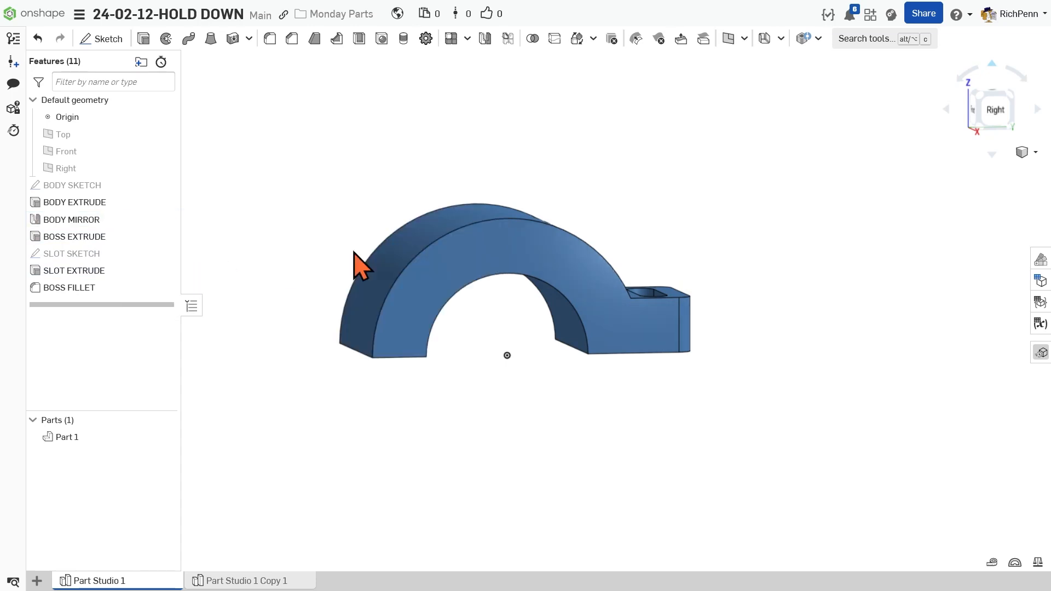
Reorder BOSS EXTRUDE, SLOT SKETCH, SLOT EXTRUDE and BOSS FILLET one by one so they all precede BODY MIRROR
{"action": "key", "text": "shift+4"}
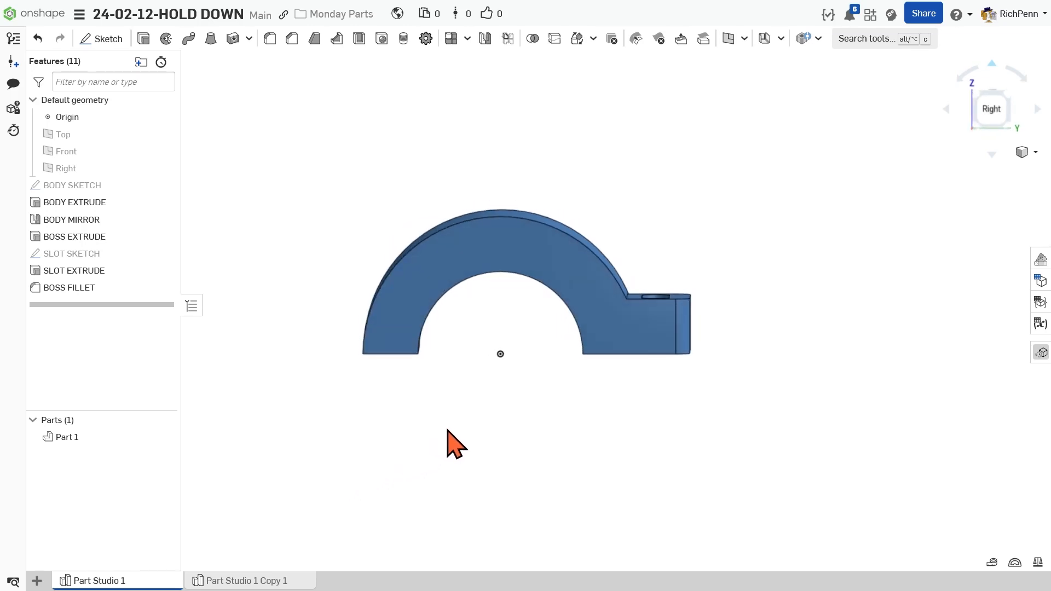
{"action": "right_click_drag", "start_coordinate": [446, 430], "coordinate": [449, 450]}
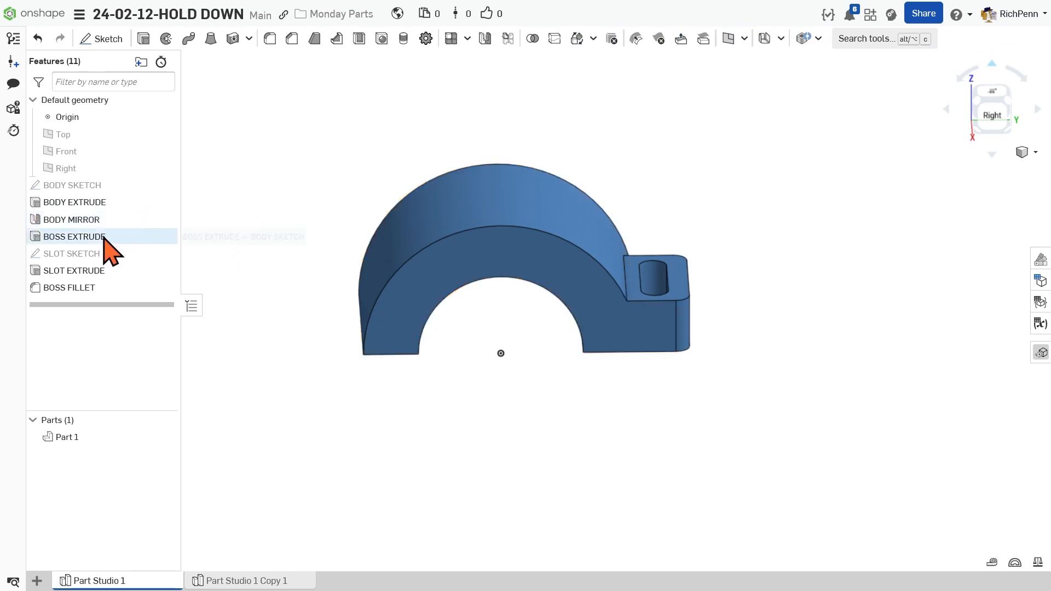
{"action": "left_click_drag", "start_coordinate": [98, 239], "coordinate": [91, 220]}
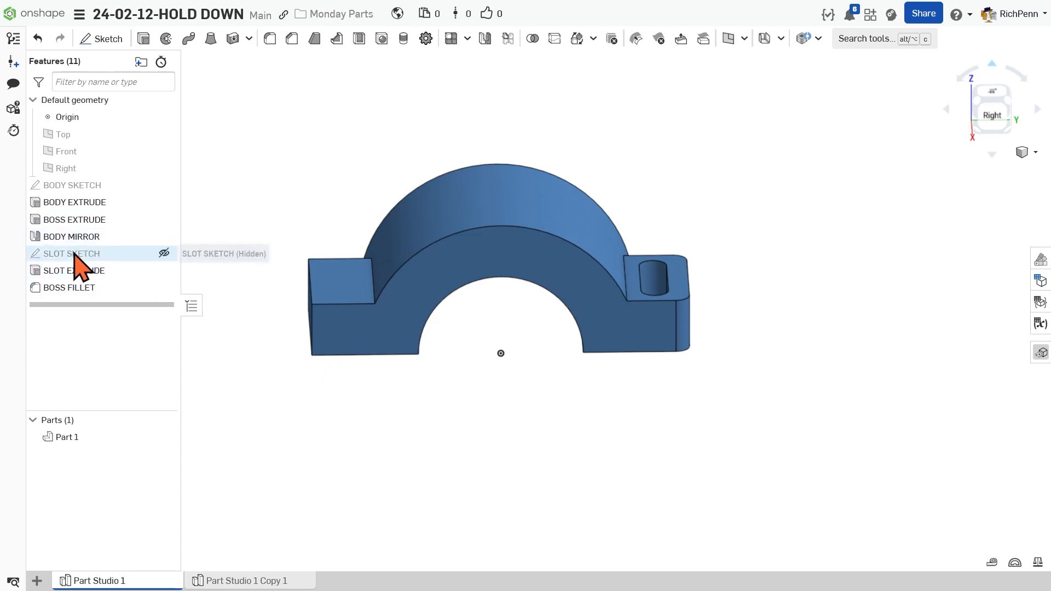
{"action": "left_click_drag", "start_coordinate": [79, 255], "coordinate": [85, 231]}
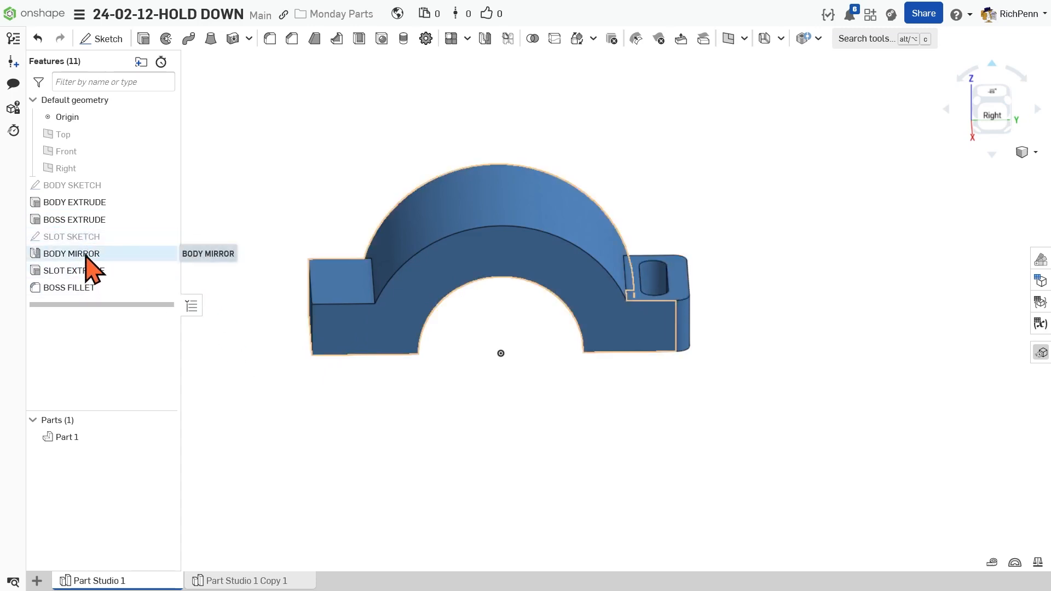
{"action": "left_click_drag", "start_coordinate": [92, 275], "coordinate": [92, 253]}
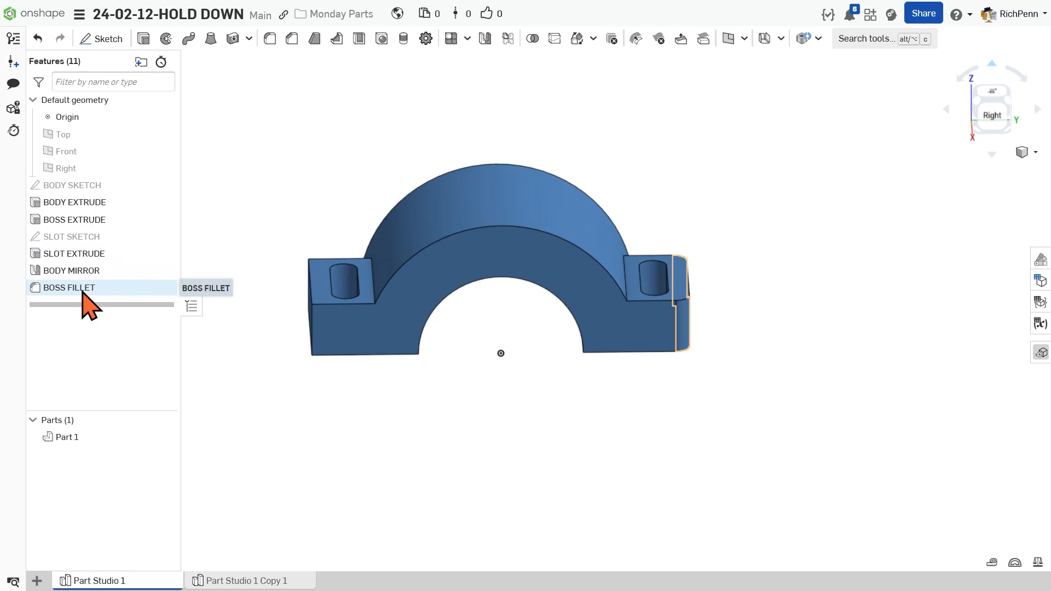
{"action": "left_click_drag", "start_coordinate": [81, 289], "coordinate": [85, 274]}
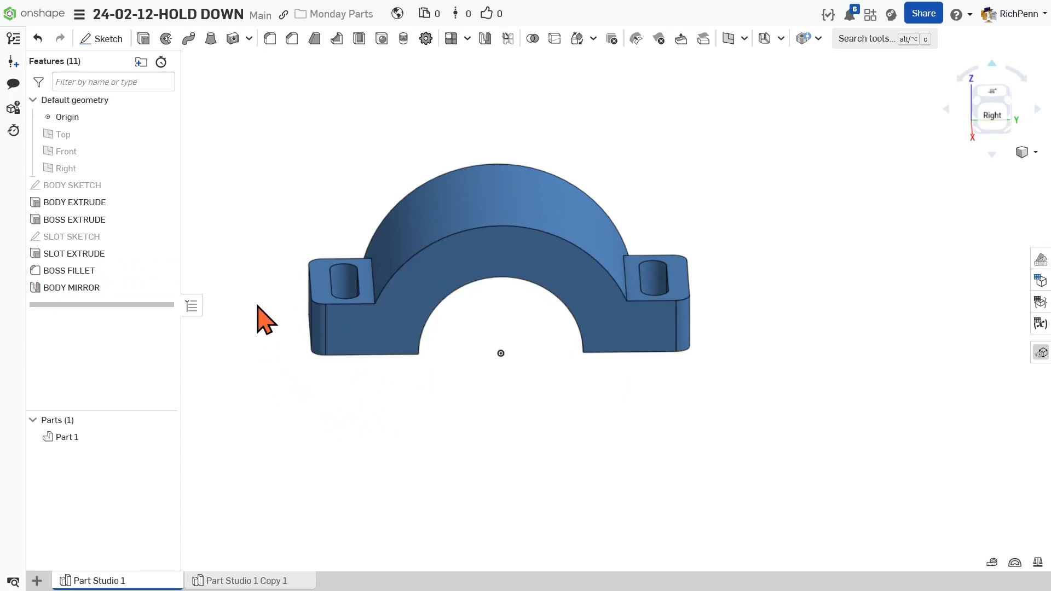
Move BODY MIRROR in stages back to directly after BODY EXTRUDE, and return it to the end of the feature list
{"action": "left_click_drag", "start_coordinate": [70, 298], "coordinate": [147, 243]}
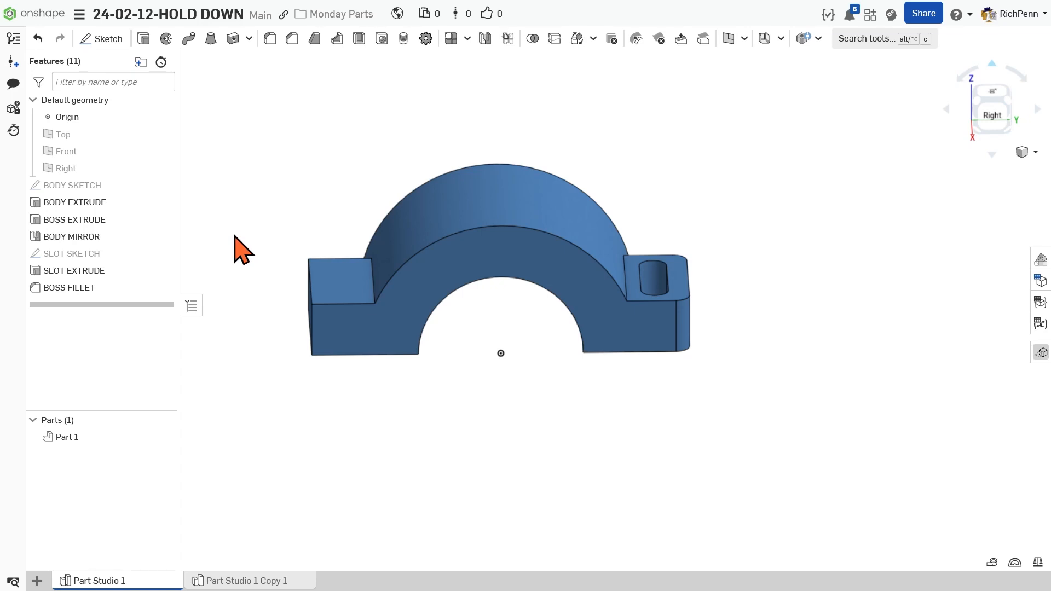
{"action": "left_click_drag", "start_coordinate": [84, 236], "coordinate": [105, 213]}
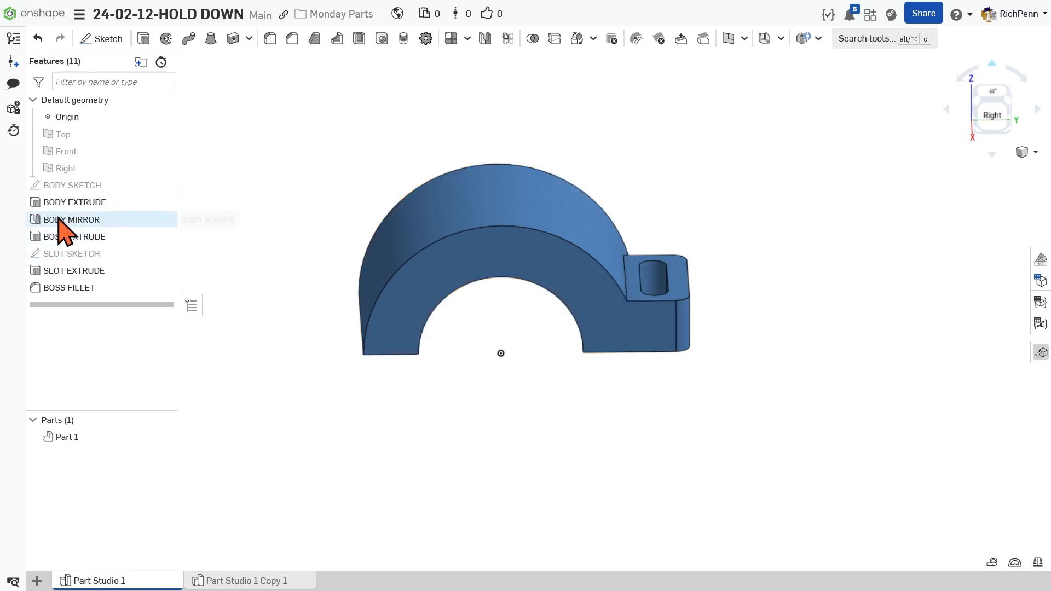
{"action": "left_click_drag", "start_coordinate": [86, 220], "coordinate": [95, 295]}
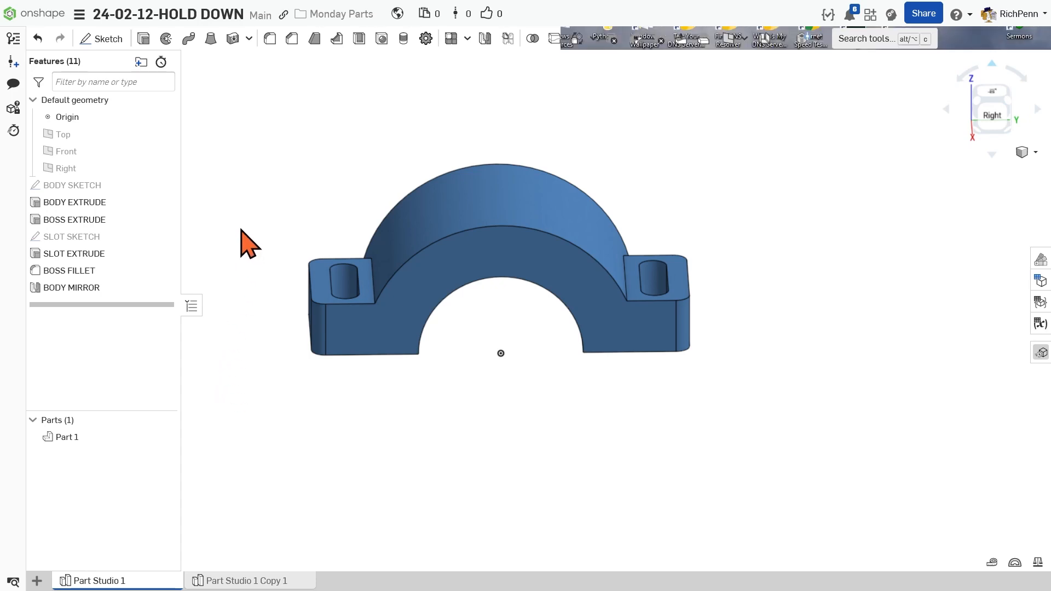
Check the finished reference part in Part Studio 1 Copy 1 and return to Part Studio 1
{"action": "right_click", "coordinate": [102, 221]}
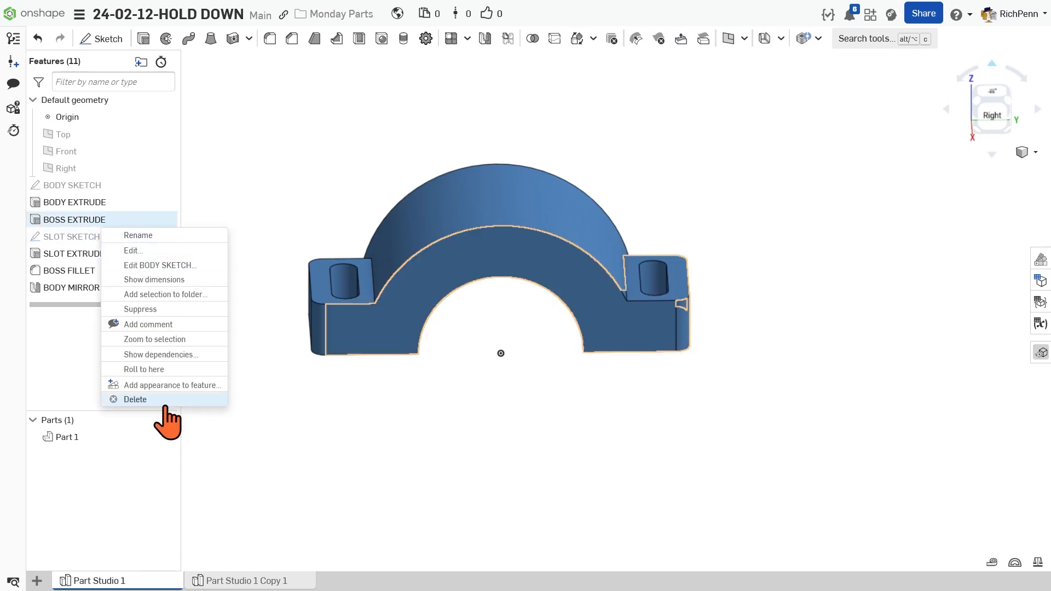
{"action": "left_click", "coordinate": [299, 458]}
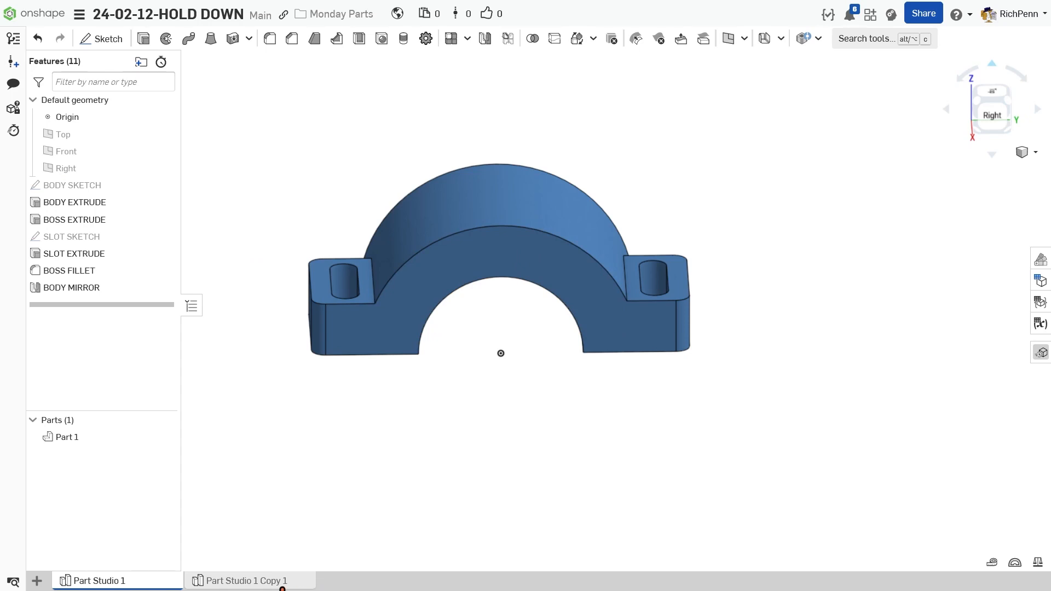
{"action": "left_click", "coordinate": [280, 584]}
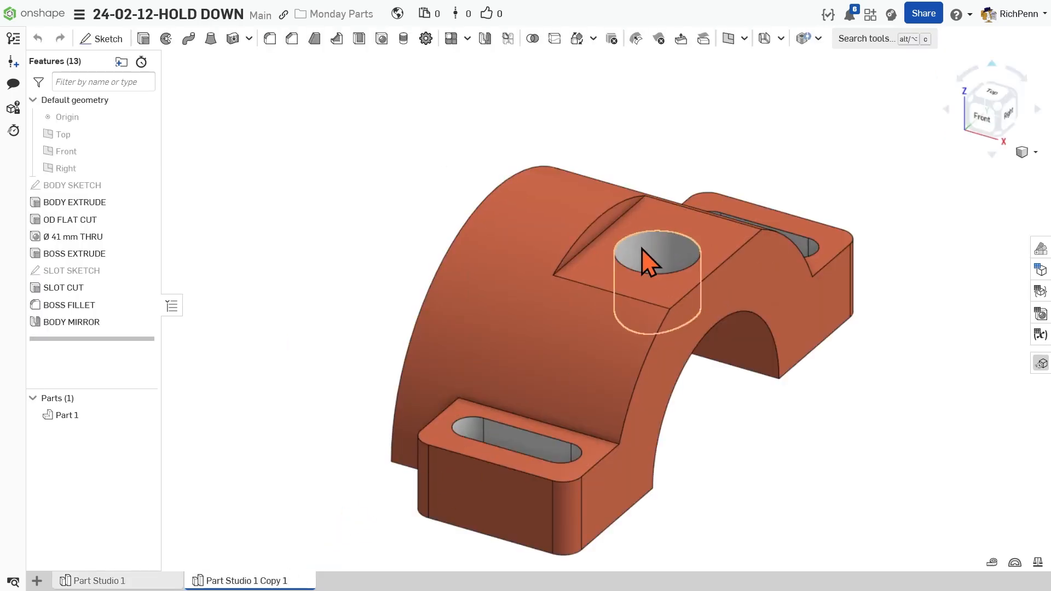
{"action": "left_click", "coordinate": [119, 586]}
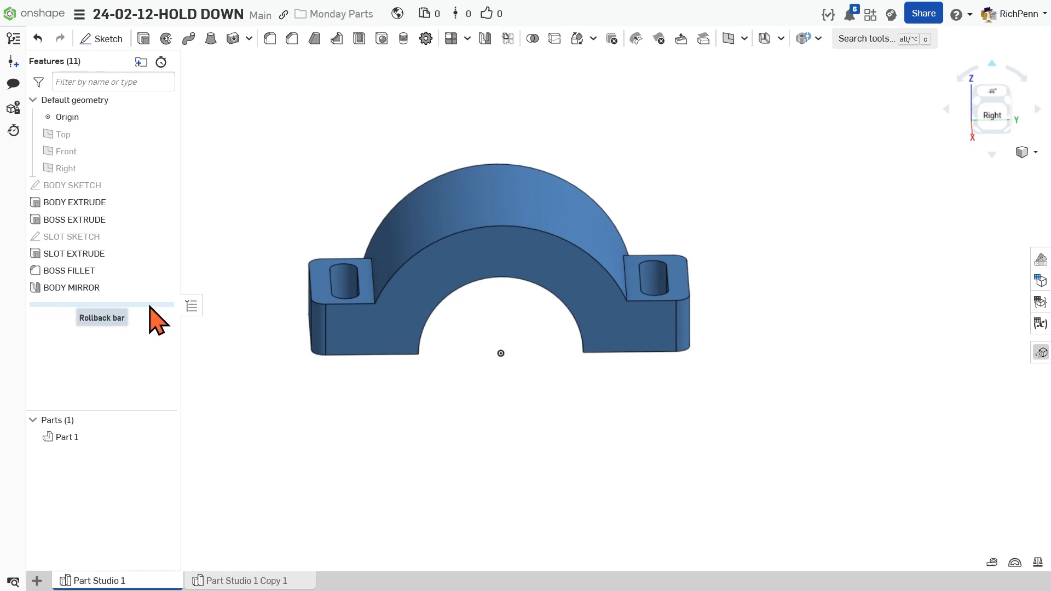
Roll the feature history back to just after BOSS EXTRUDE and show BODY SKETCH
{"action": "mouse_move", "coordinate": [149, 307]}
{"action": "left_mouse_down"}
{"action": "mouse_move", "coordinate": [157, 186]}
{"action": "mouse_move", "coordinate": [160, 235]}
{"action": "left_mouse_up"}
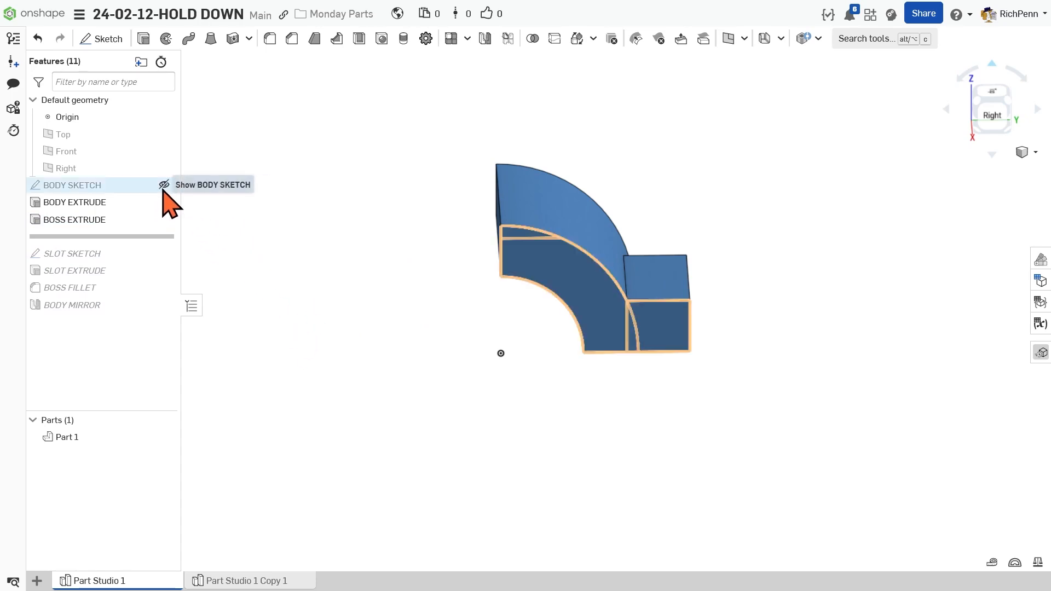
{"action": "left_click", "coordinate": [164, 188]}
{"action": "right_click_drag", "start_coordinate": [344, 341], "coordinate": [351, 297]}
{"action": "scroll", "coordinate": [404, 283], "scroll_direction": "up", "scroll_amount": 3}
{"action": "middle_click_drag", "start_coordinate": [404, 284], "coordinate": [351, 332]}
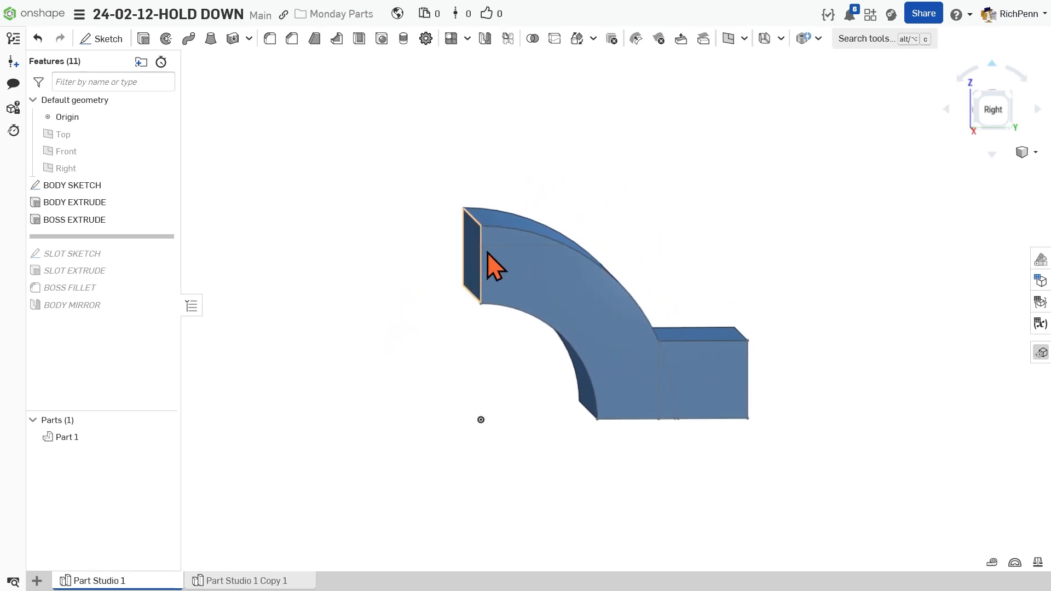
Cut the flat at the crown of the arch with a blind Remove extrude of BODY SKETCH's upper segment region
{"action": "left_click", "coordinate": [507, 240]}
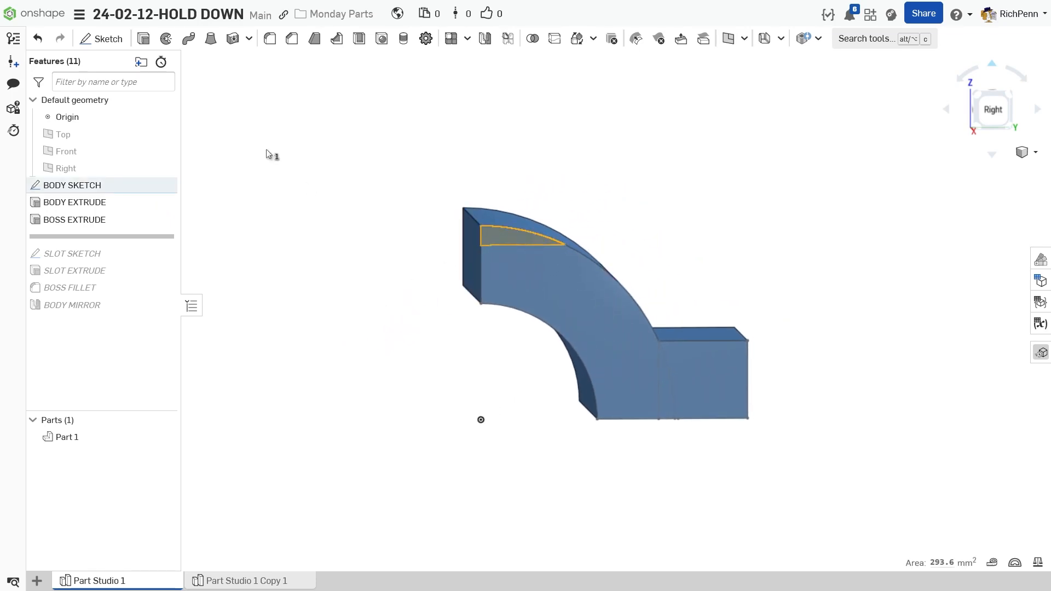
{"action": "left_click", "coordinate": [144, 38]}
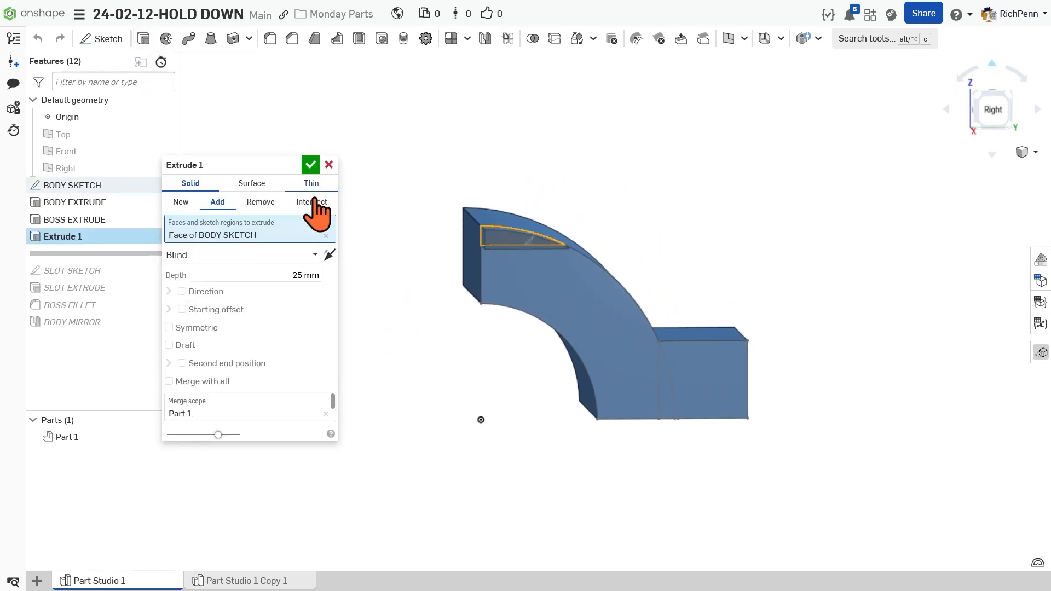
{"action": "left_click", "coordinate": [260, 202]}
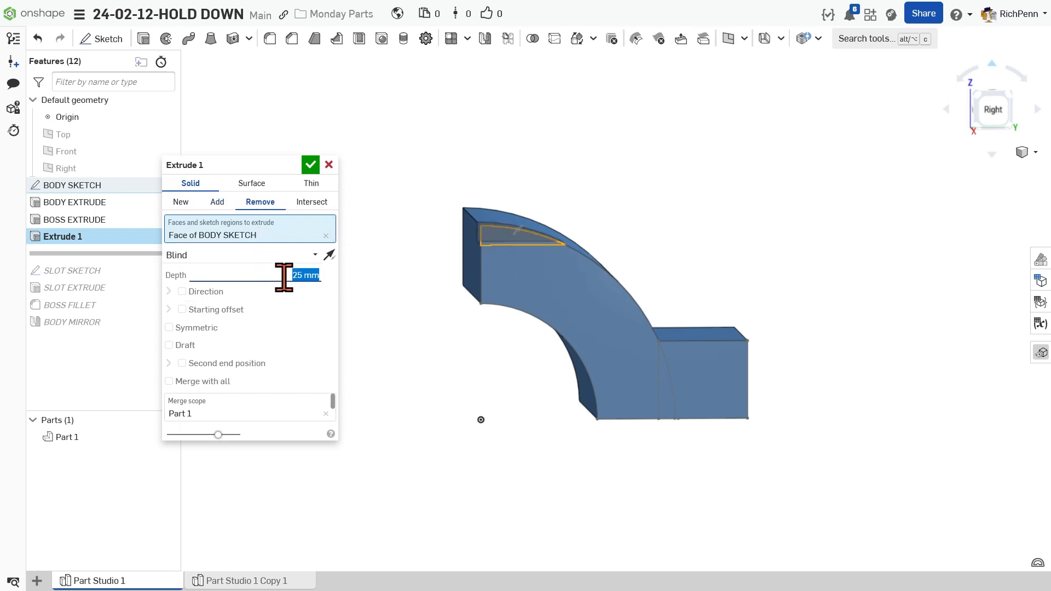
{"action": "left_click", "coordinate": [305, 276]}
{"action": "key", "text": "Return"}
{"action": "left_click", "coordinate": [305, 275]}
{"action": "left_click", "coordinate": [280, 274]}
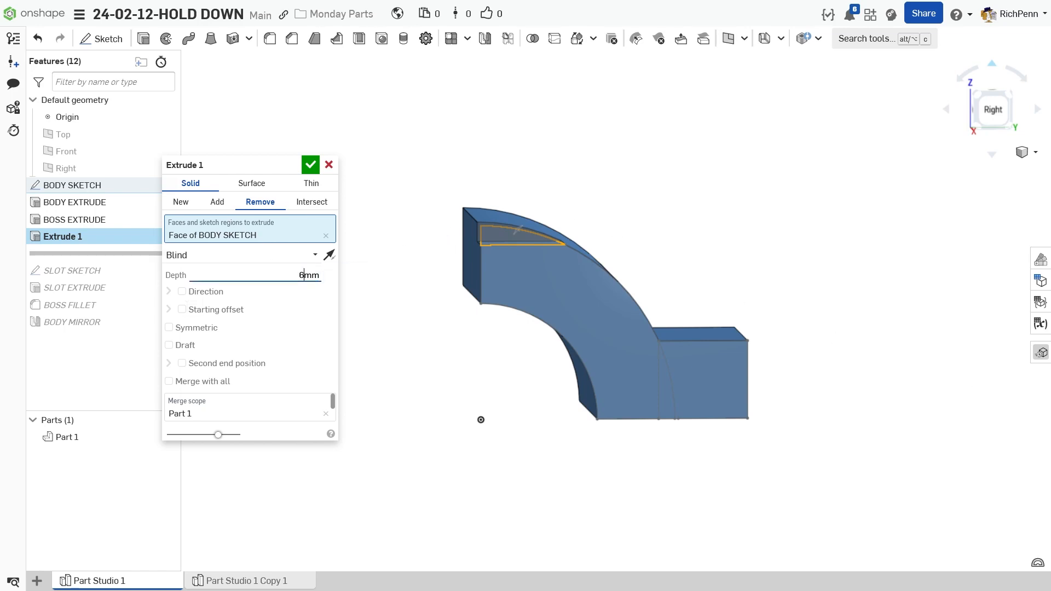
{"action": "key", "text": "Return"}
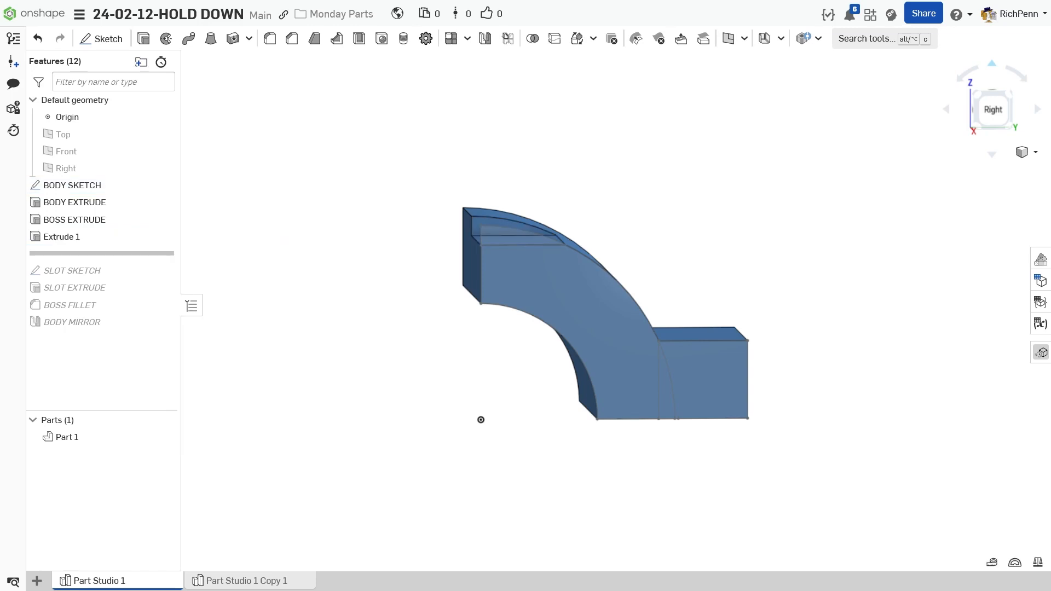
Add a simple 41 mm through-all hole in Part 1, placed by mate connector at the midpoint of the flat's edge on the mirror plane
{"action": "right_click_drag", "start_coordinate": [411, 264], "coordinate": [400, 310]}
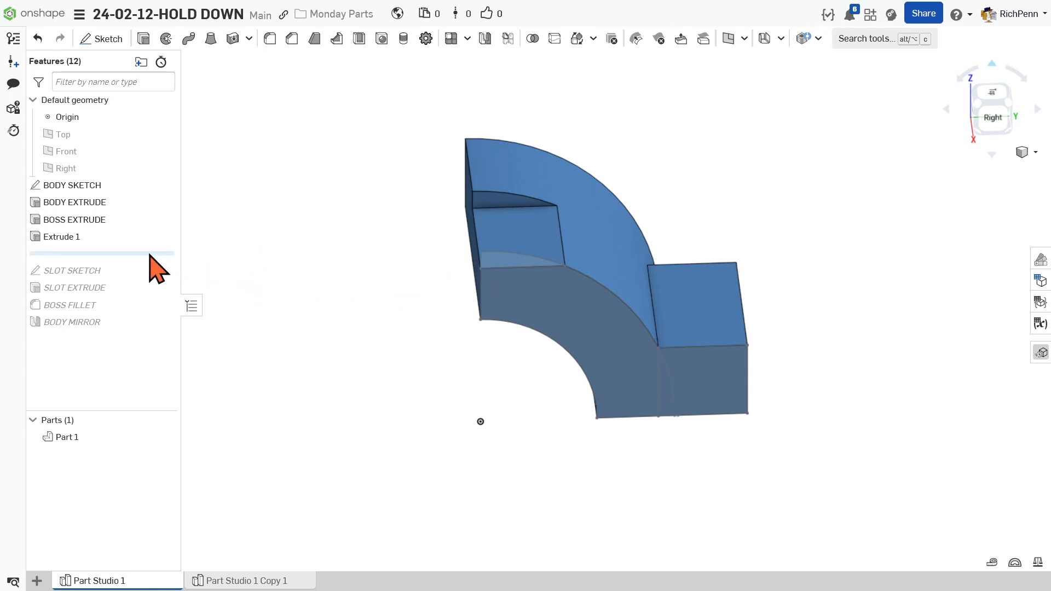
{"action": "left_click", "coordinate": [382, 39]}
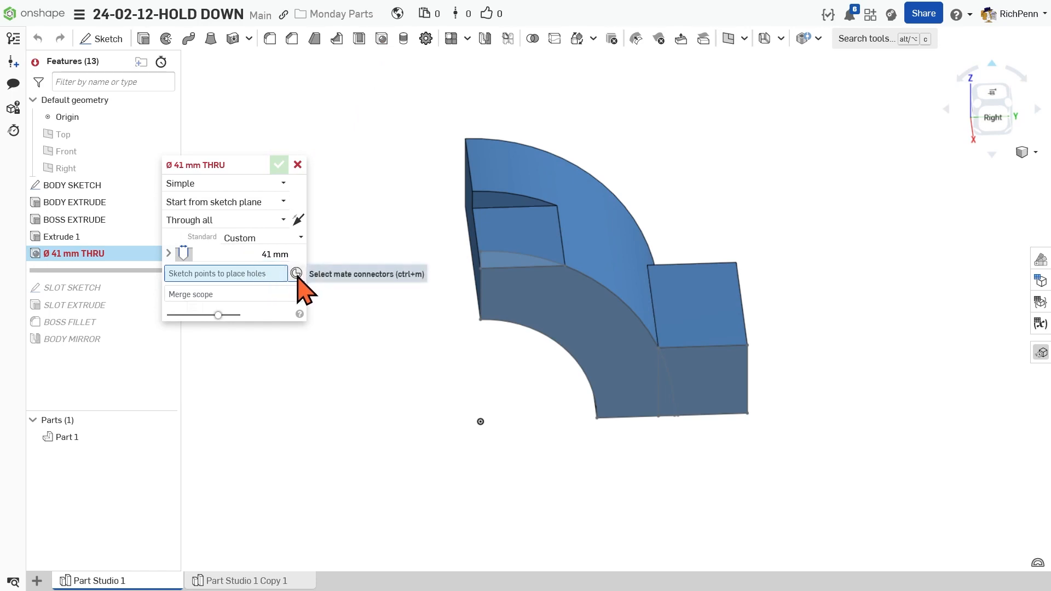
{"action": "right_click_drag", "start_coordinate": [394, 357], "coordinate": [390, 373]}
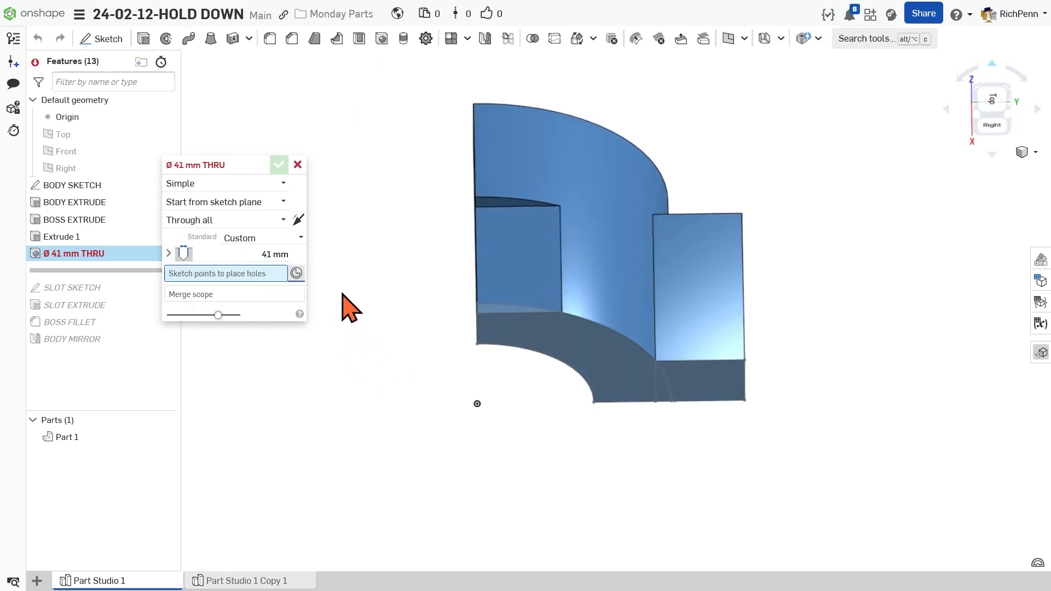
{"action": "left_click", "coordinate": [296, 273]}
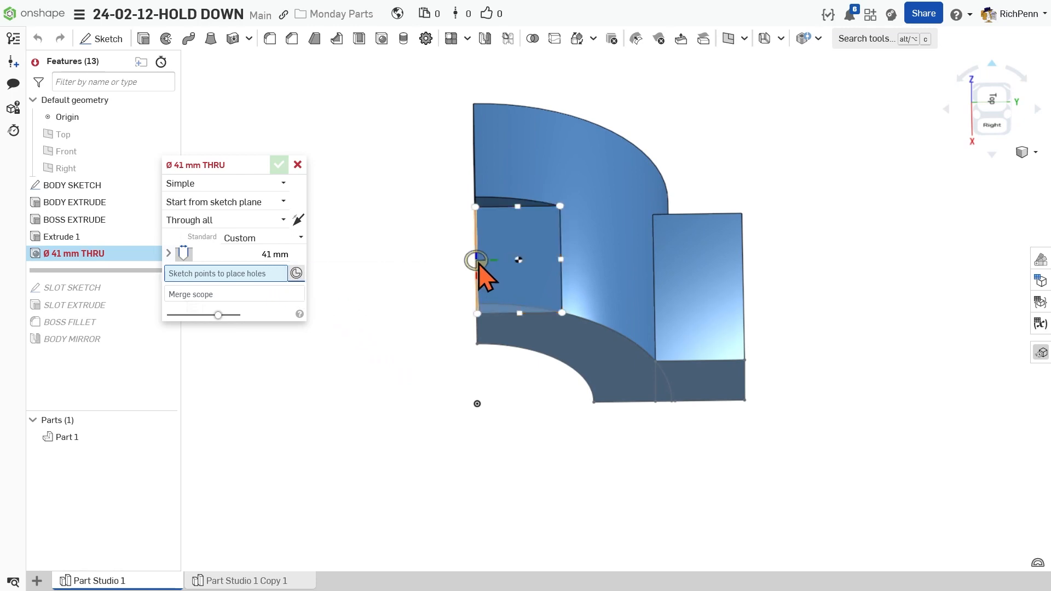
{"action": "left_click", "coordinate": [482, 261]}
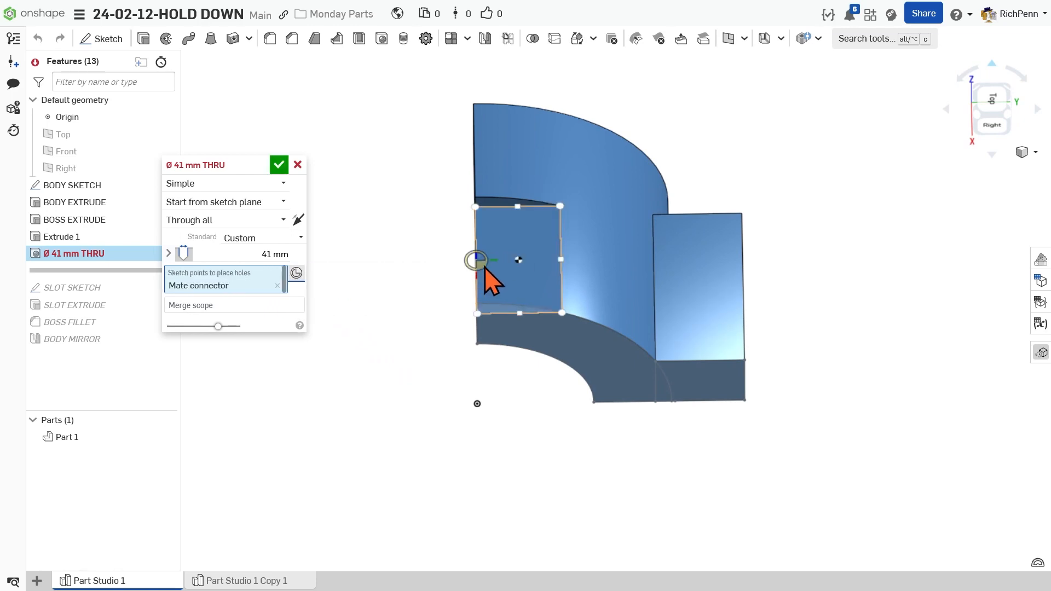
{"action": "left_click", "coordinate": [280, 166]}
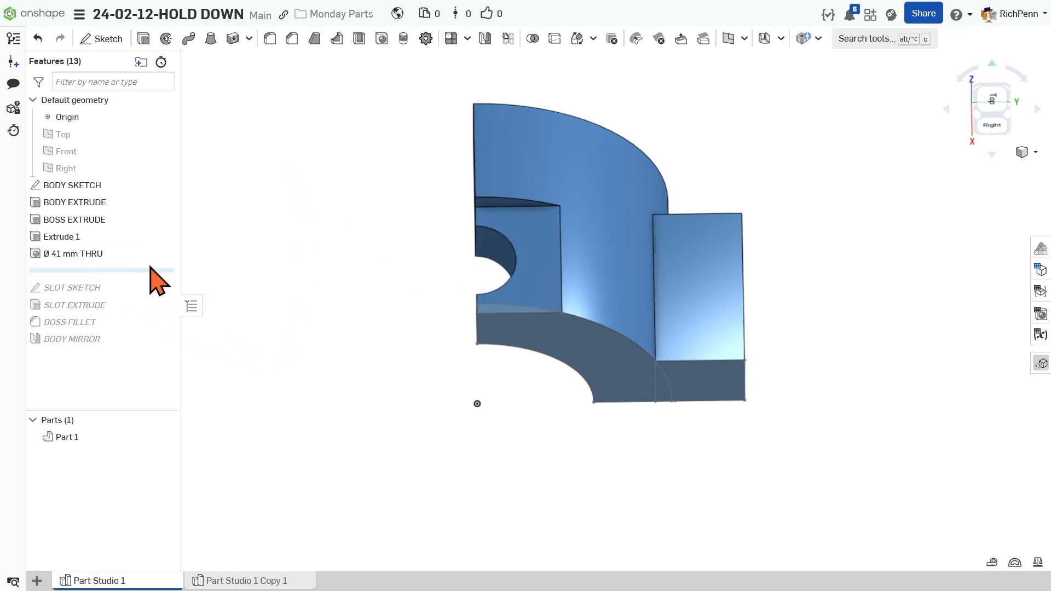
Roll the feature history forward past BOSS FILLET to after BODY MIRROR, restoring the full part
{"action": "mouse_move", "coordinate": [150, 270]}
{"action": "left_mouse_down"}
{"action": "mouse_move", "coordinate": [148, 333]}
{"action": "mouse_move", "coordinate": [149, 323]}
{"action": "left_mouse_up"}
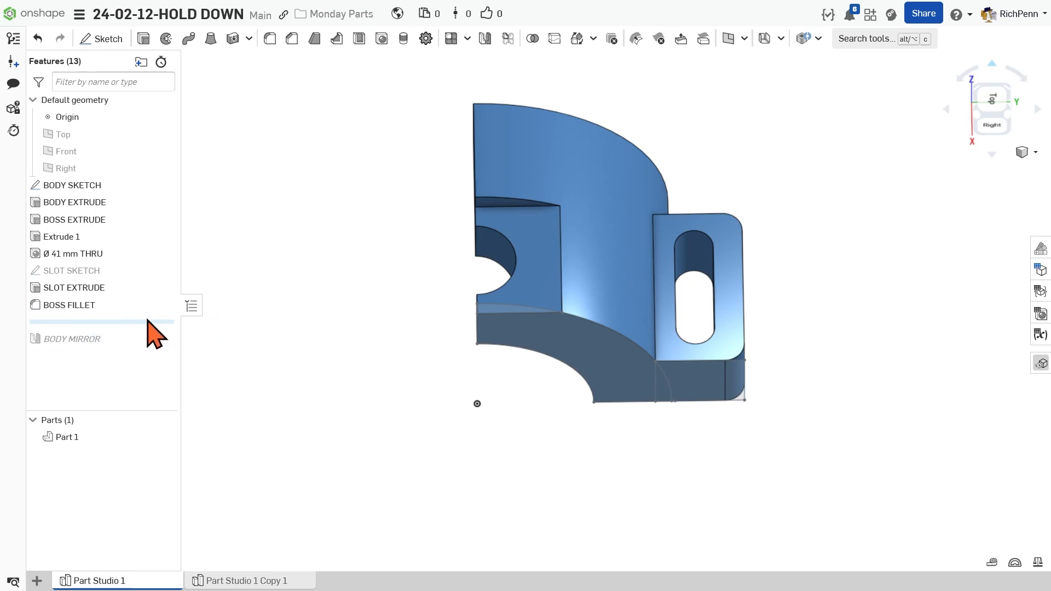
{"action": "left_click_drag", "start_coordinate": [149, 322], "coordinate": [148, 350]}
{"action": "right_click_drag", "start_coordinate": [340, 427], "coordinate": [338, 398]}
{"action": "right_click_drag", "start_coordinate": [504, 437], "coordinate": [521, 432]}
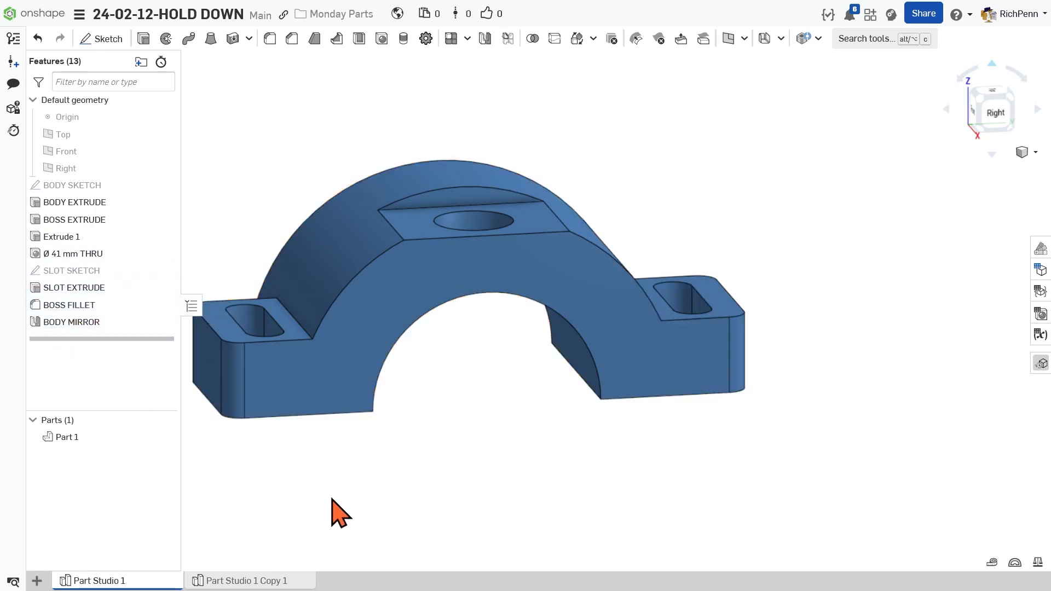
Inspect the SLOT EXTRUDE settings and leave them without making changes
{"action": "middle_click_drag", "start_coordinate": [384, 455], "coordinate": [462, 460]}
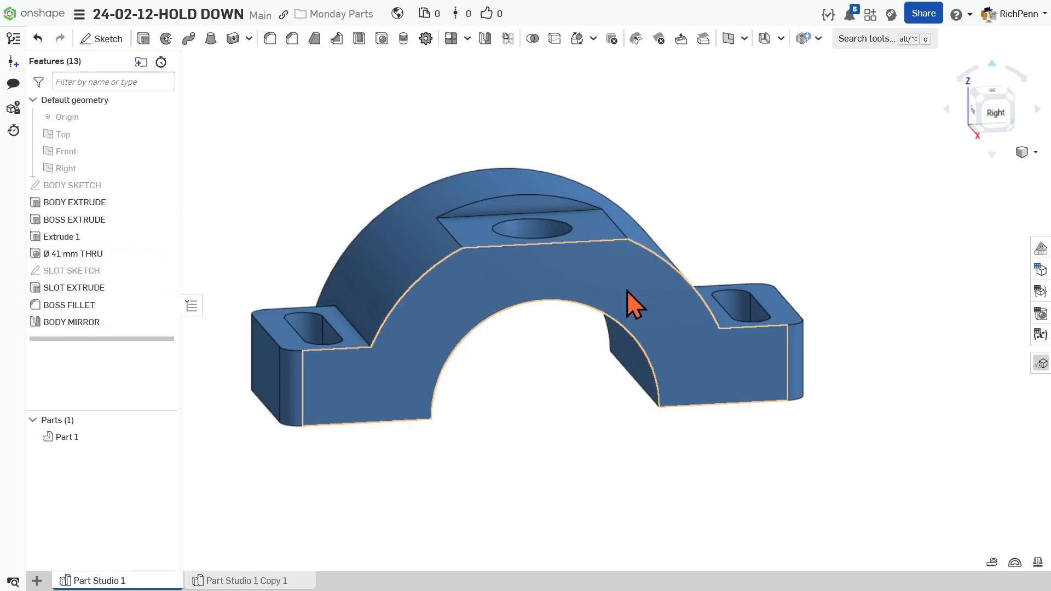
{"action": "double_click", "coordinate": [96, 289]}
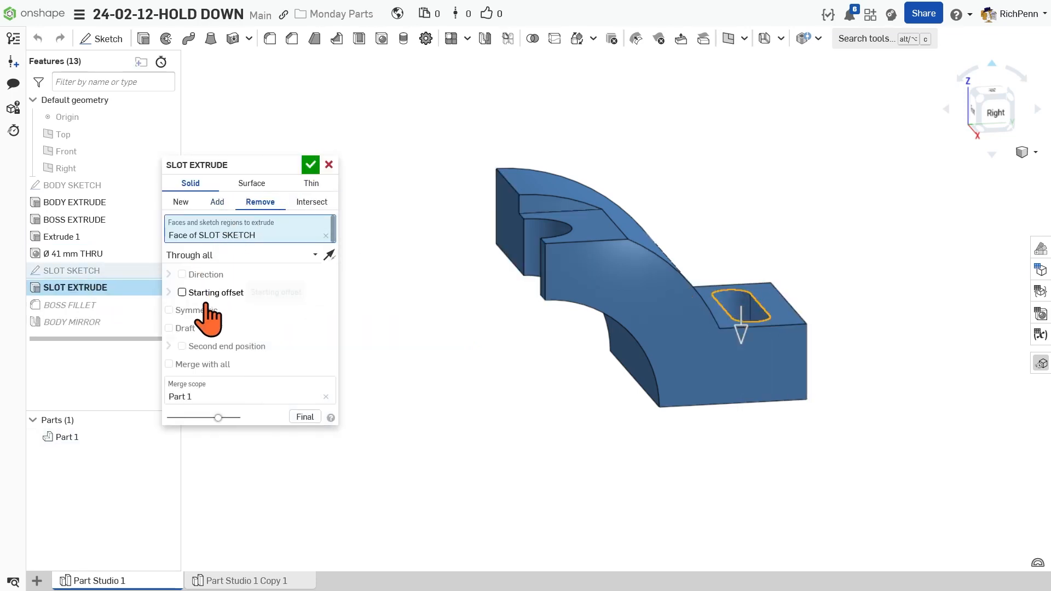
{"action": "left_click", "coordinate": [329, 164]}
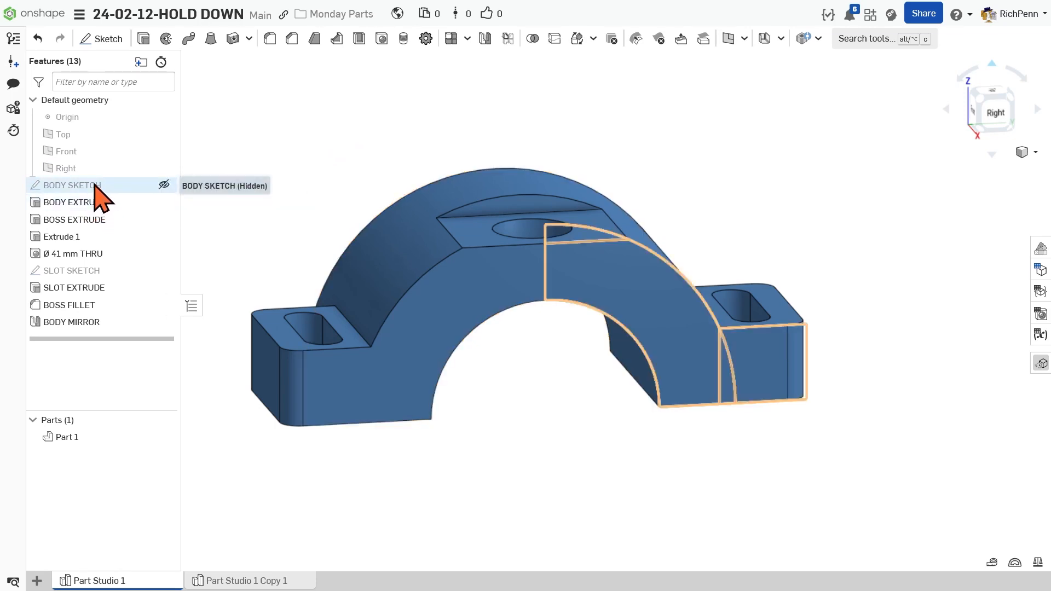
Group the features from BODY SKETCH through Ø 41 mm THRU into a folder named BODY
{"action": "left_click", "coordinate": [93, 185]}
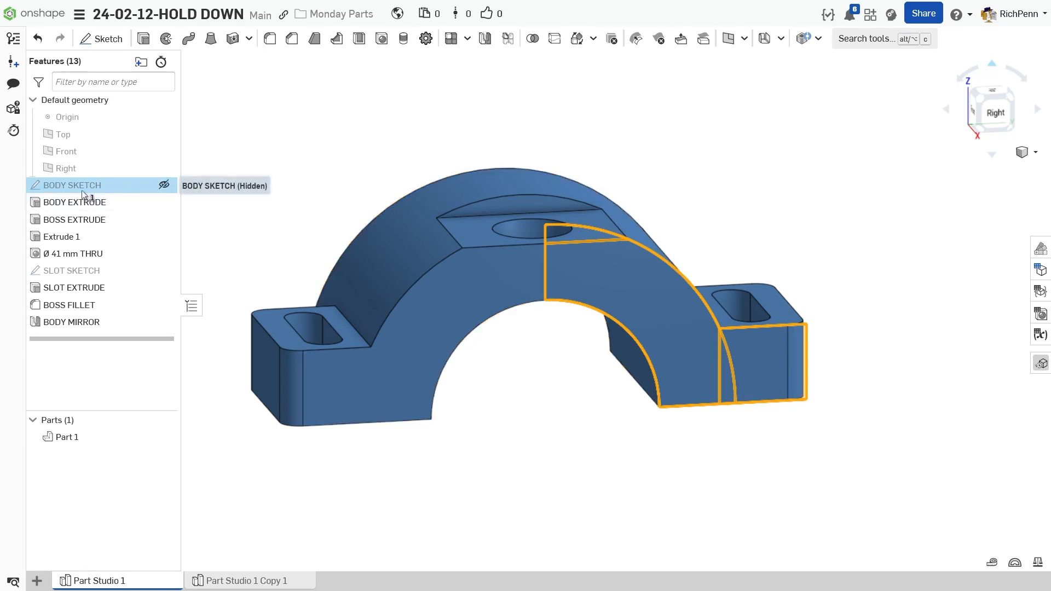
{"action": "left_click", "coordinate": [89, 257], "text": "shift"}
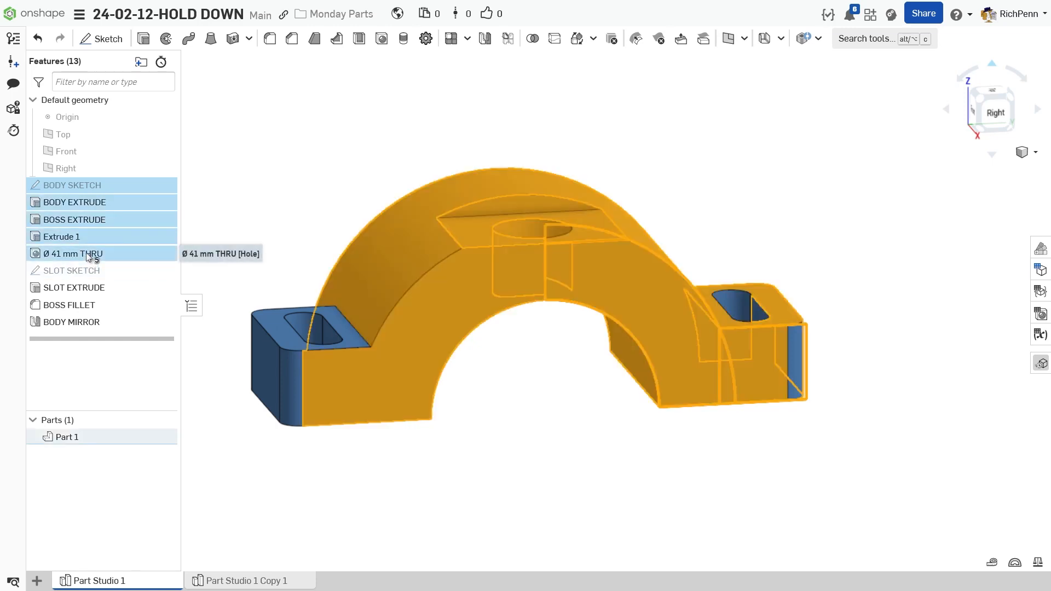
{"action": "right_click", "coordinate": [73, 222]}
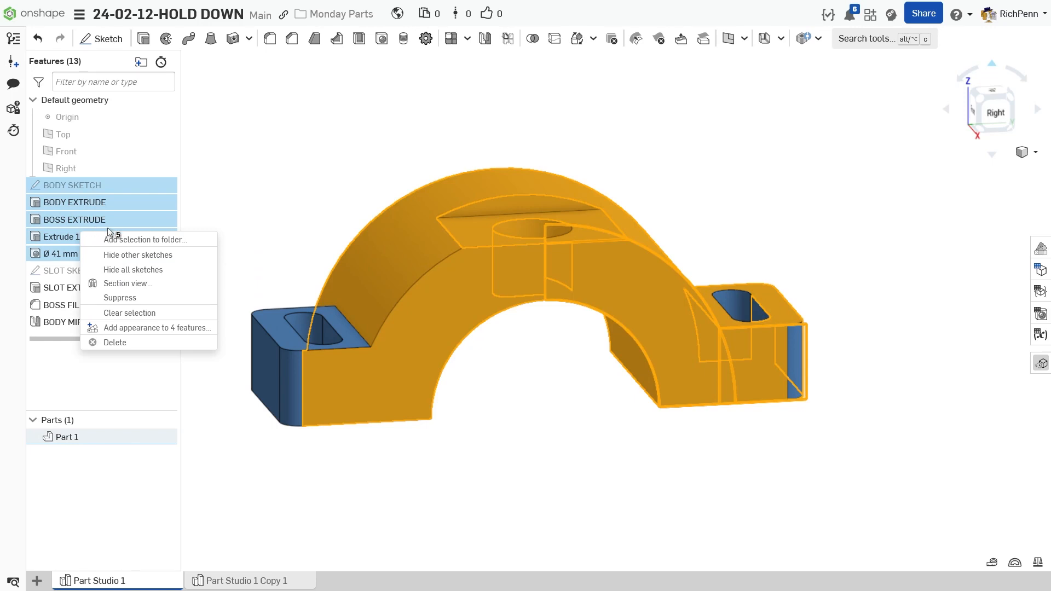
{"action": "left_click", "coordinate": [139, 246]}
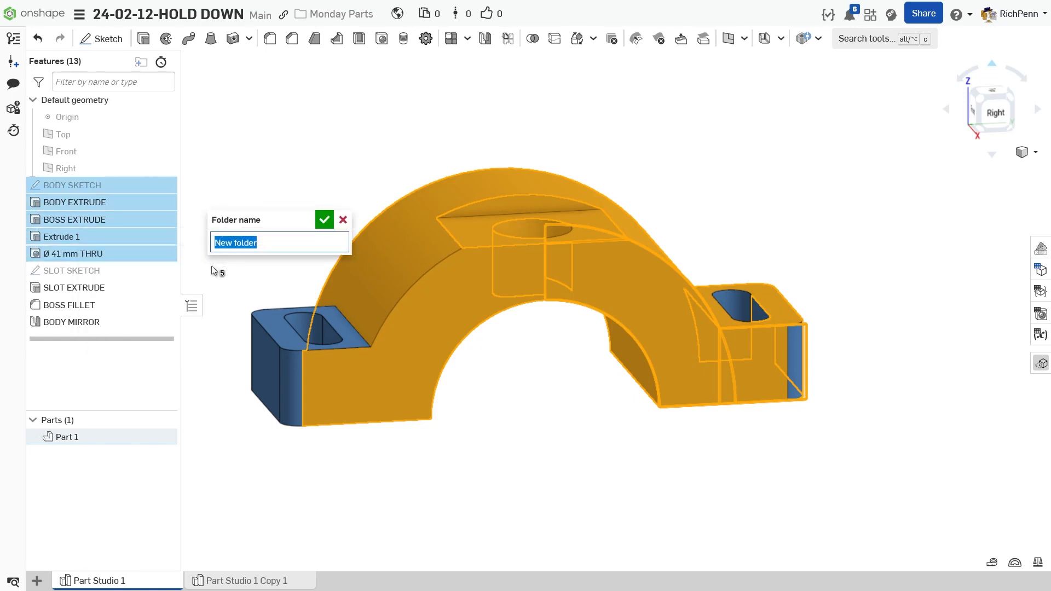
{"action": "type", "text": "BODY"}
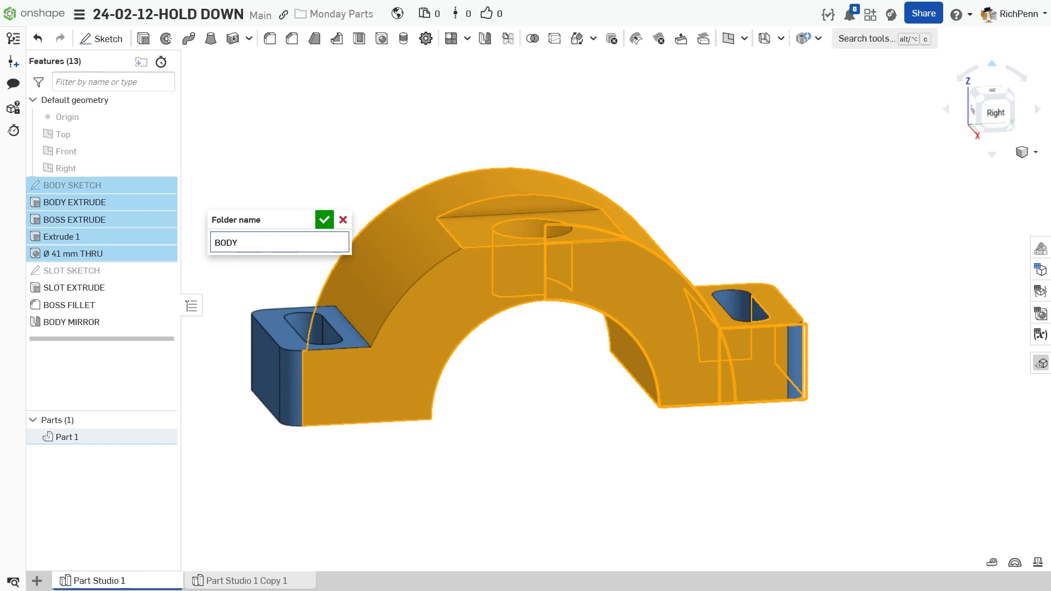
{"action": "key", "text": "Return"}
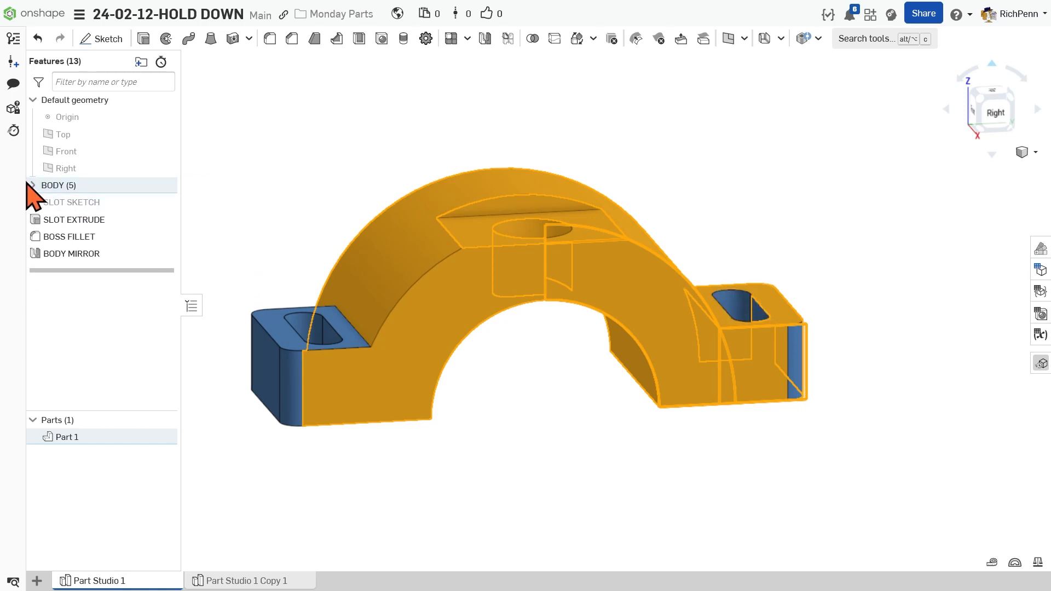
{"action": "left_click", "coordinate": [58, 204]}
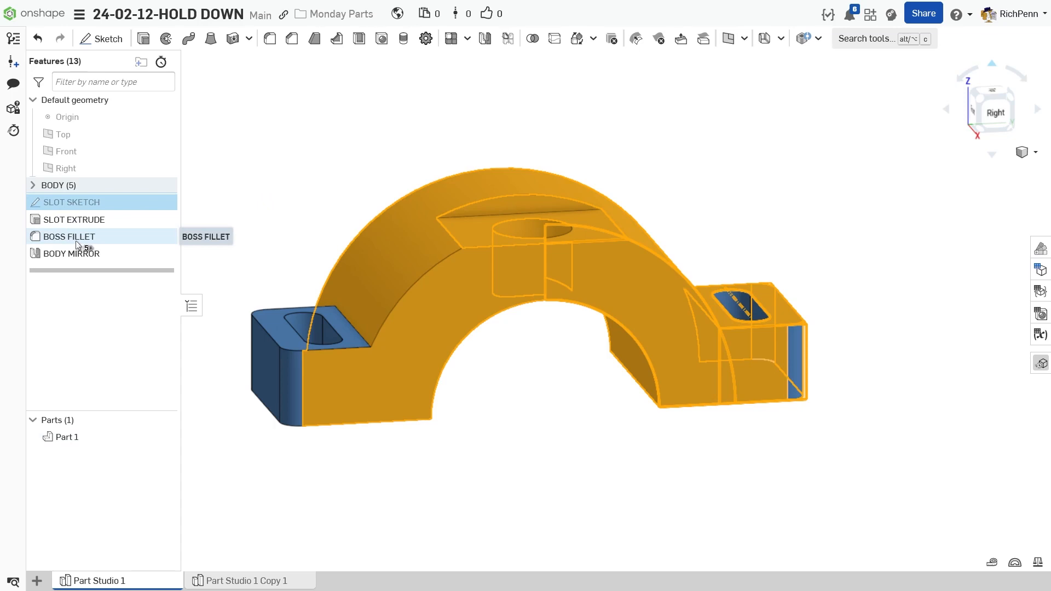
{"action": "left_click", "coordinate": [75, 240], "text": "shift"}
{"action": "right_click", "coordinate": [84, 239]}
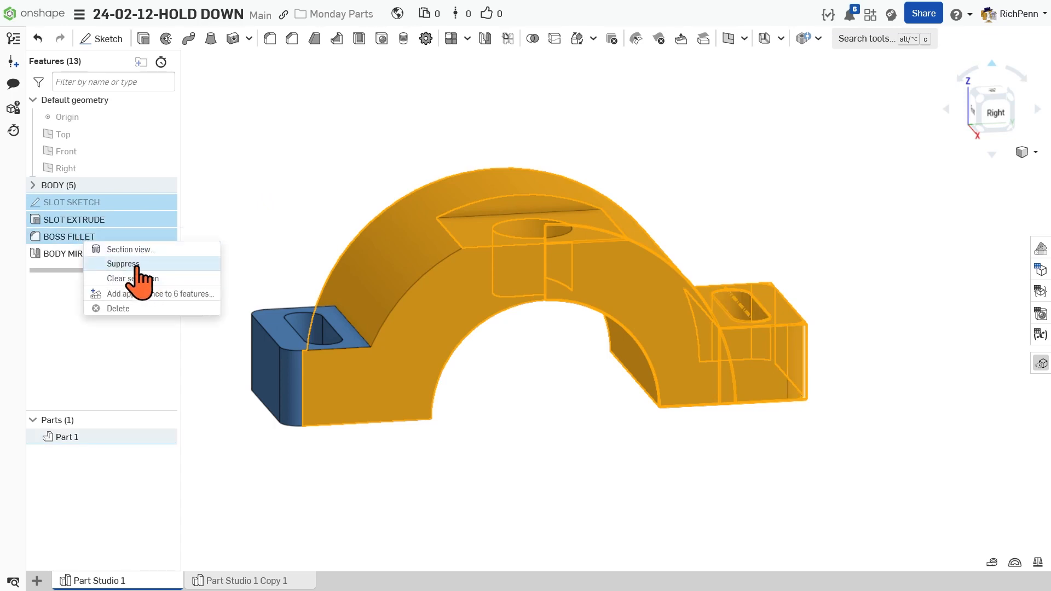
{"action": "left_click", "coordinate": [353, 184]}
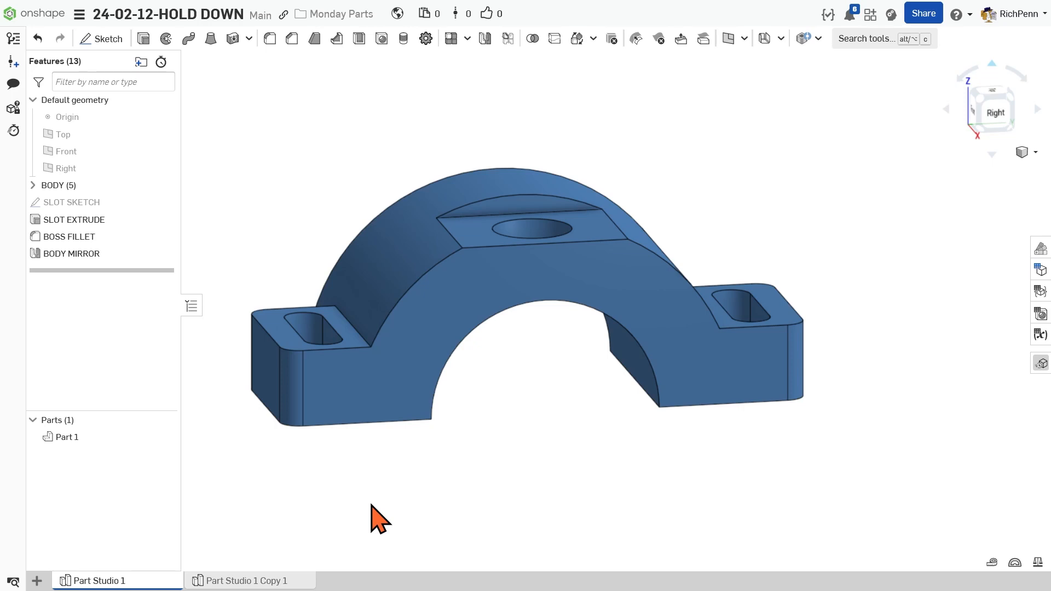
Expand the BODY folder and unpack it so its features return to the main feature list
{"action": "left_click", "coordinate": [33, 186]}
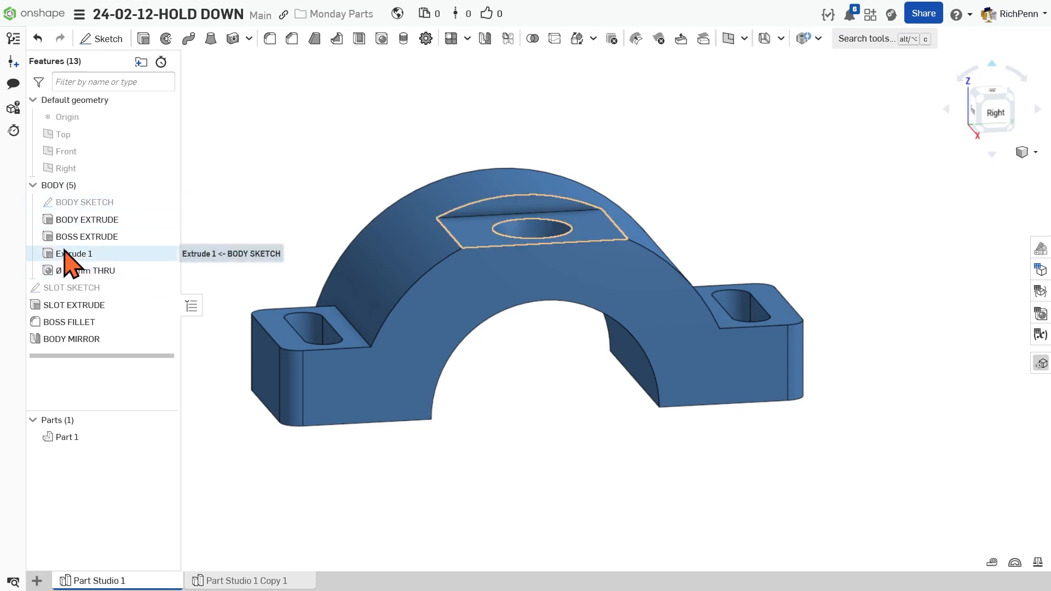
{"action": "right_click", "coordinate": [70, 186]}
{"action": "mouse_move", "coordinate": [80, 307]}
{"action": "left_mouse_down"}
{"action": "mouse_move", "coordinate": [86, 271]}
{"action": "mouse_move", "coordinate": [98, 316]}
{"action": "left_mouse_up"}
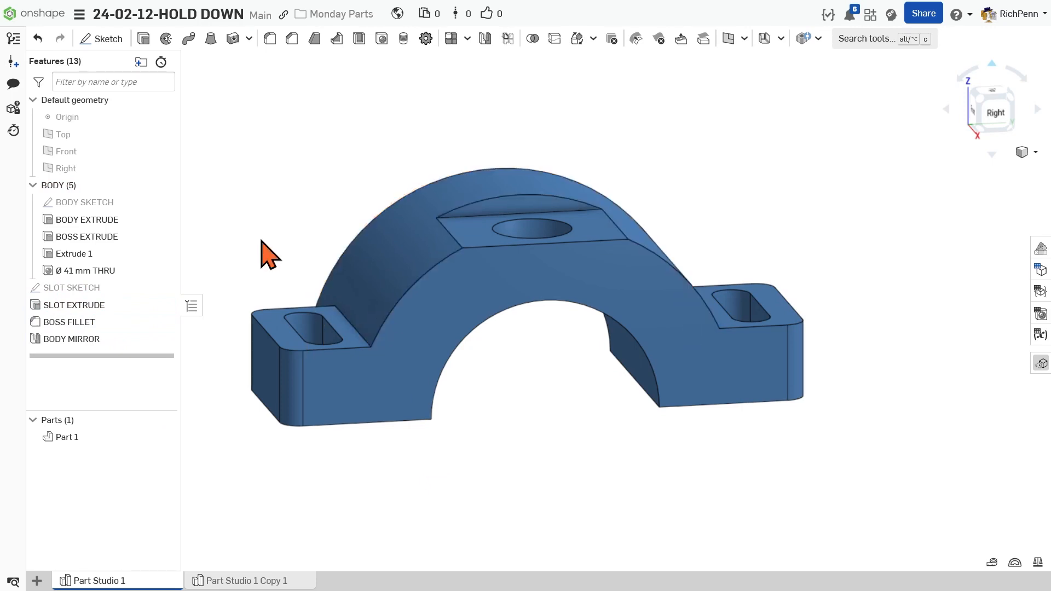
{"action": "right_click", "coordinate": [63, 189]}
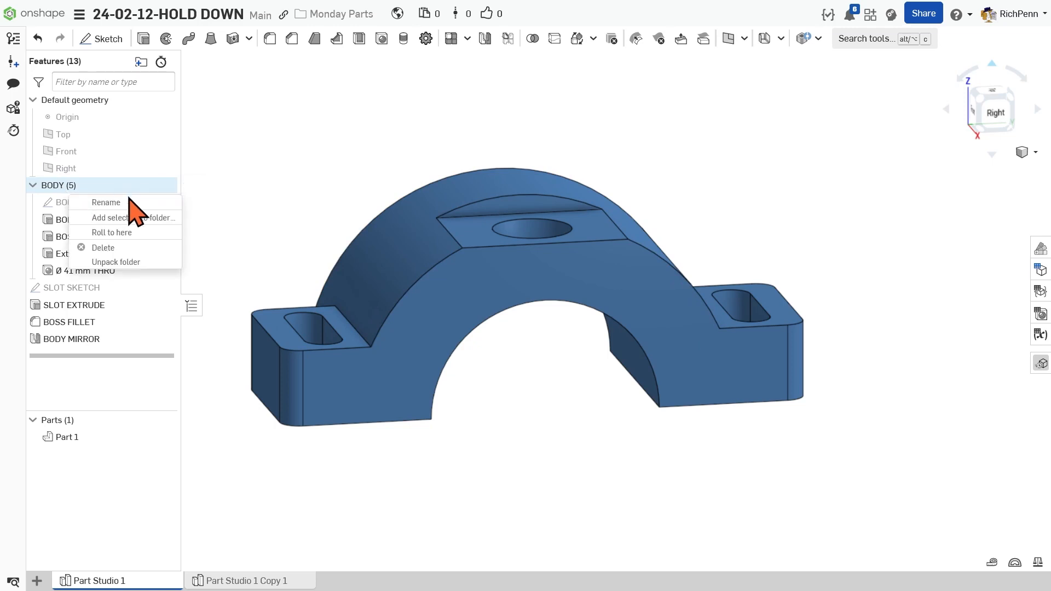
{"action": "left_click", "coordinate": [130, 263]}
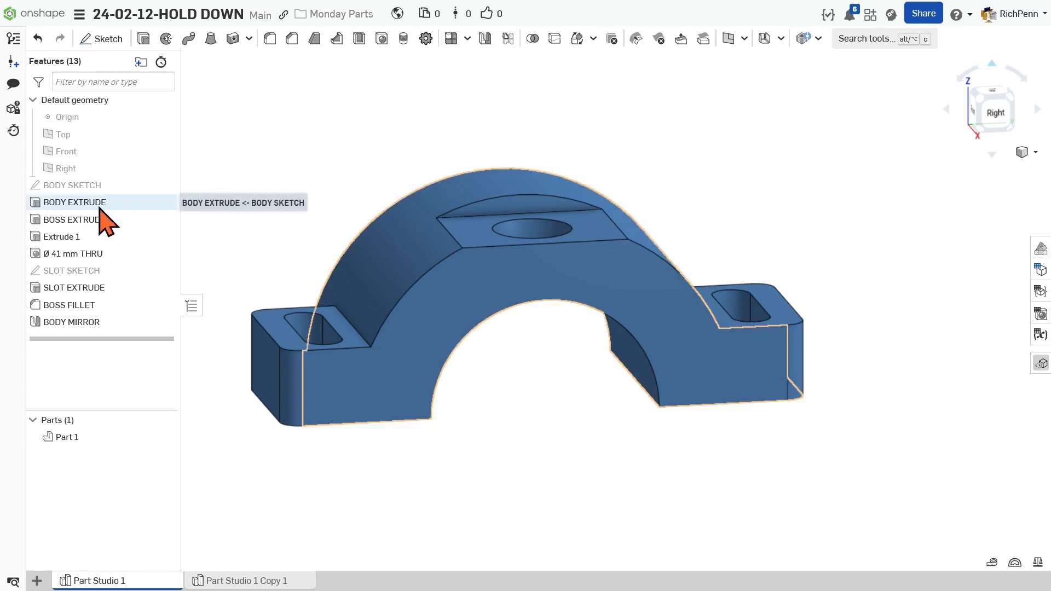
Show the dependencies of the Ø 41 mm THRU hole and rename Extrude 1 as OD FLAT
{"action": "right_click", "coordinate": [98, 261]}
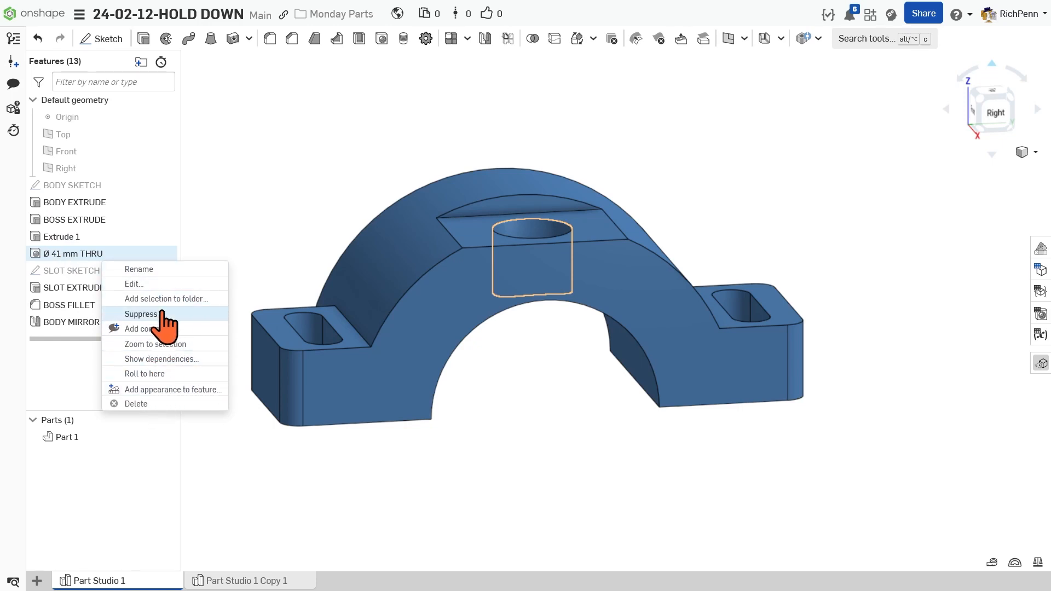
{"action": "left_click", "coordinate": [191, 359]}
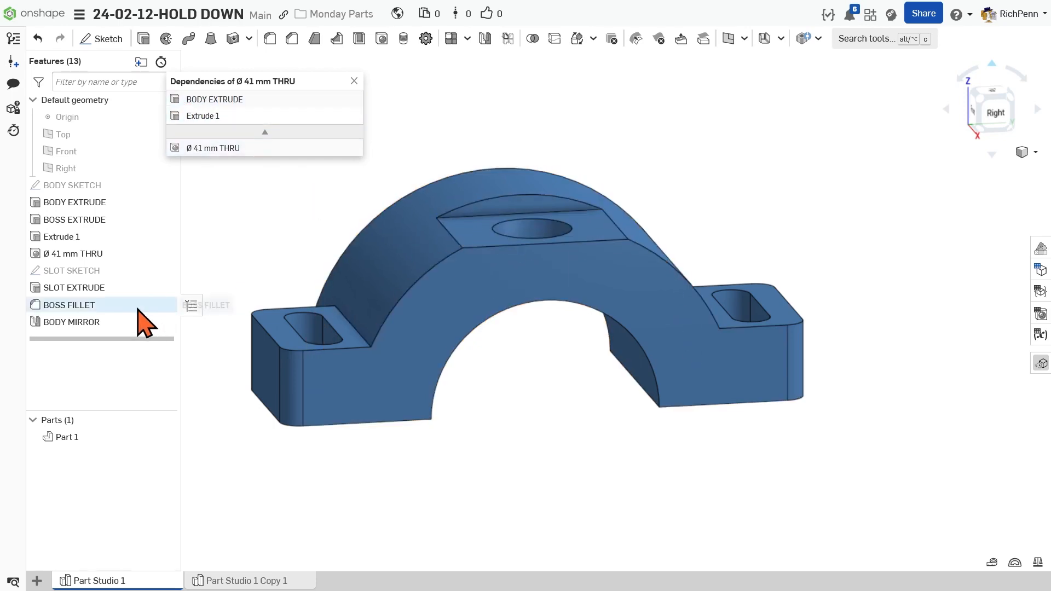
{"action": "right_click", "coordinate": [75, 241]}
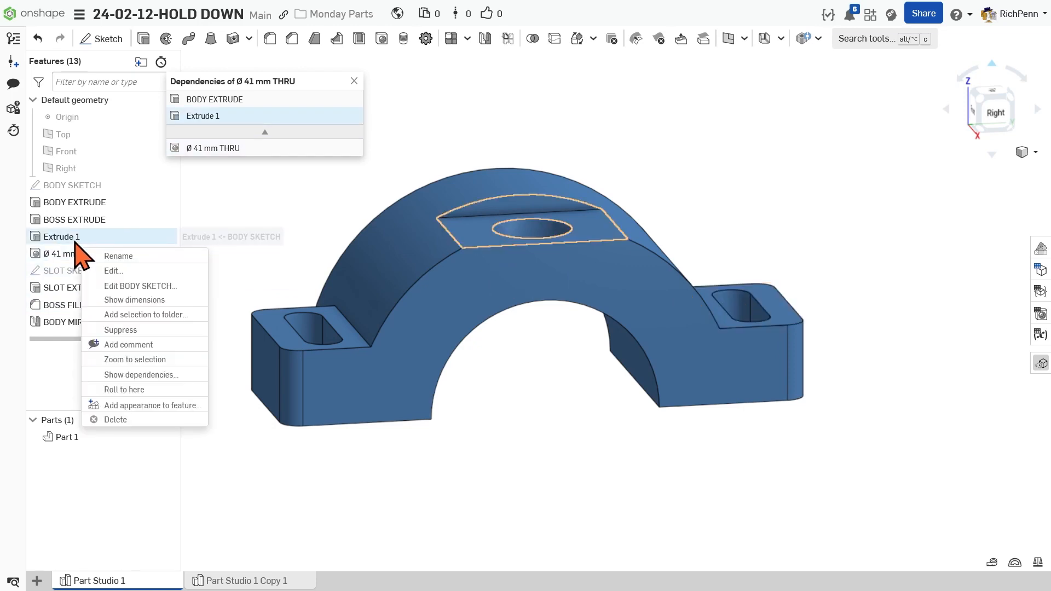
{"action": "left_click", "coordinate": [118, 256]}
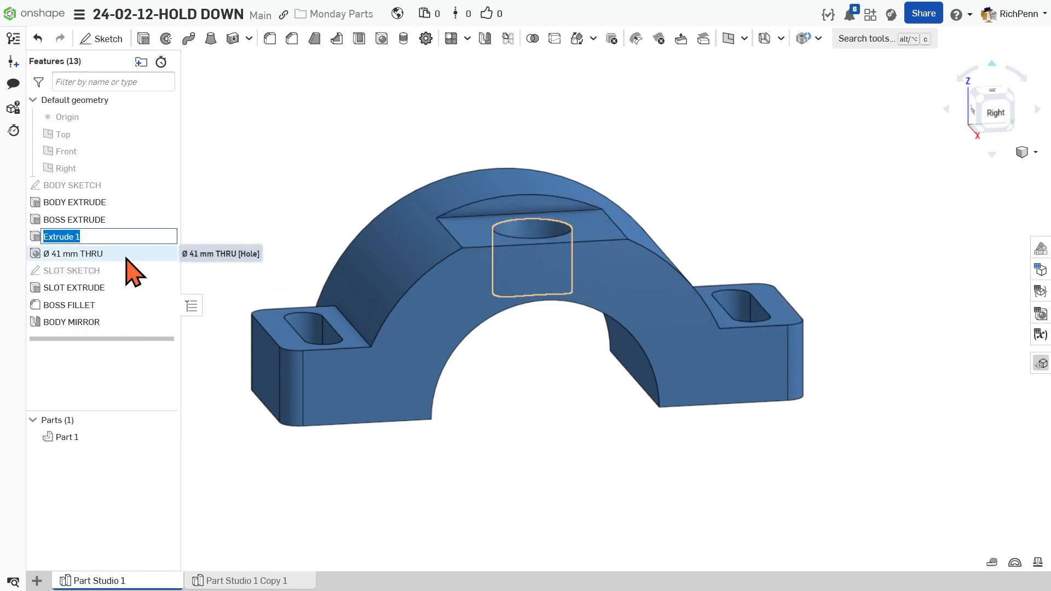
{"action": "type", "text": "OD FLAT"}
{"action": "key", "text": "Return"}
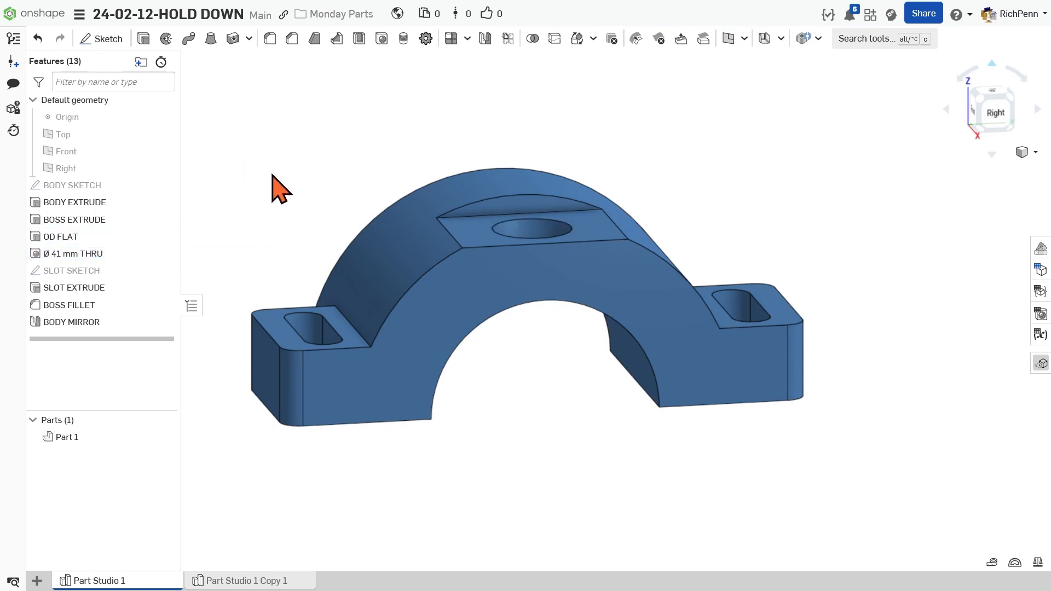
Trace the feature dependencies from the Ø 41 mm THRU hole to OD FLAT and on to BODY EXTRUDE
{"action": "right_click", "coordinate": [116, 256]}
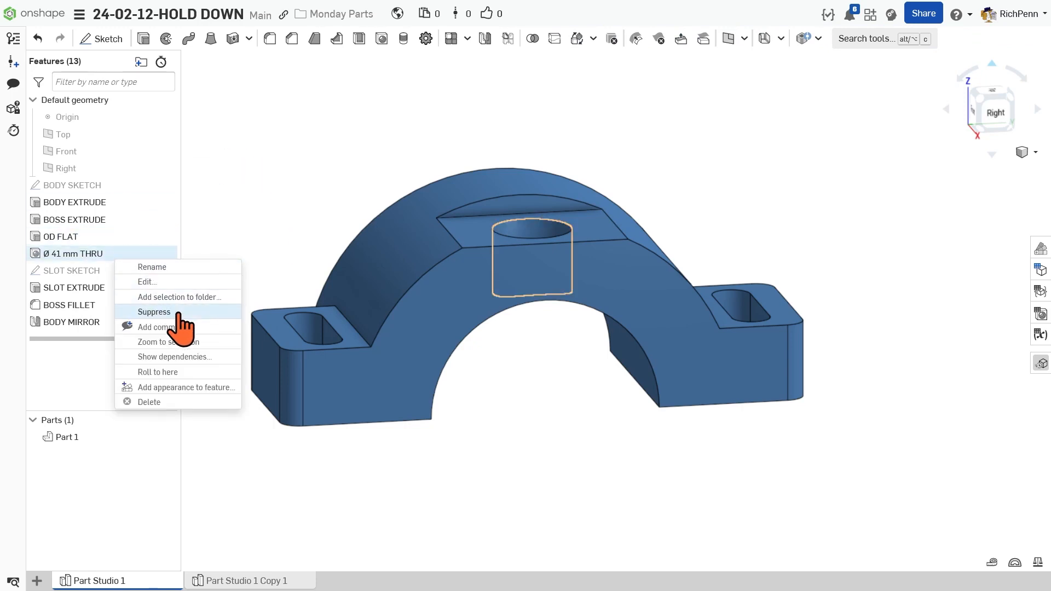
{"action": "left_click", "coordinate": [173, 357]}
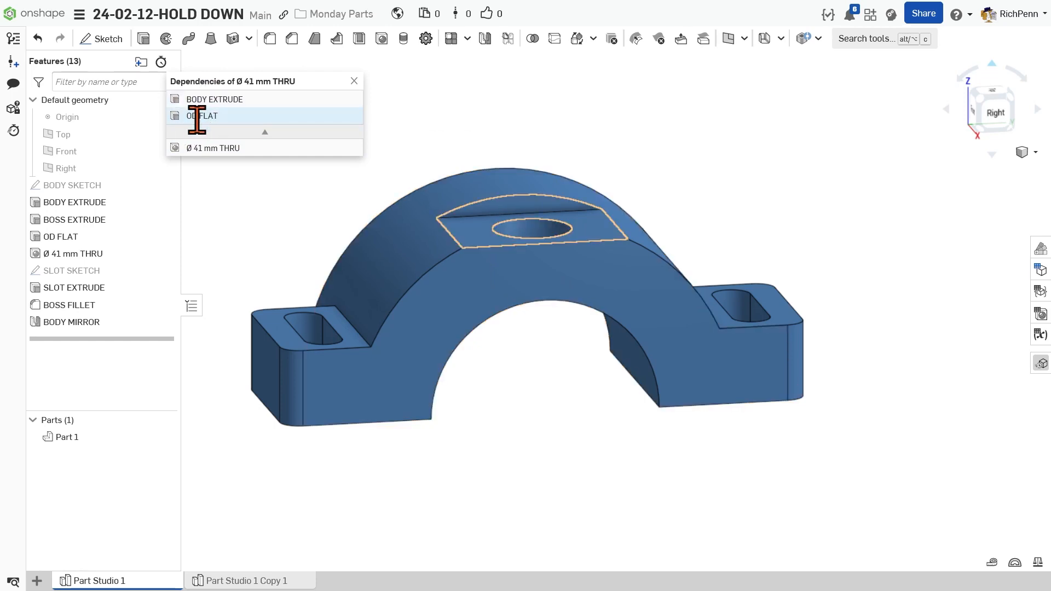
{"action": "left_click", "coordinate": [213, 123]}
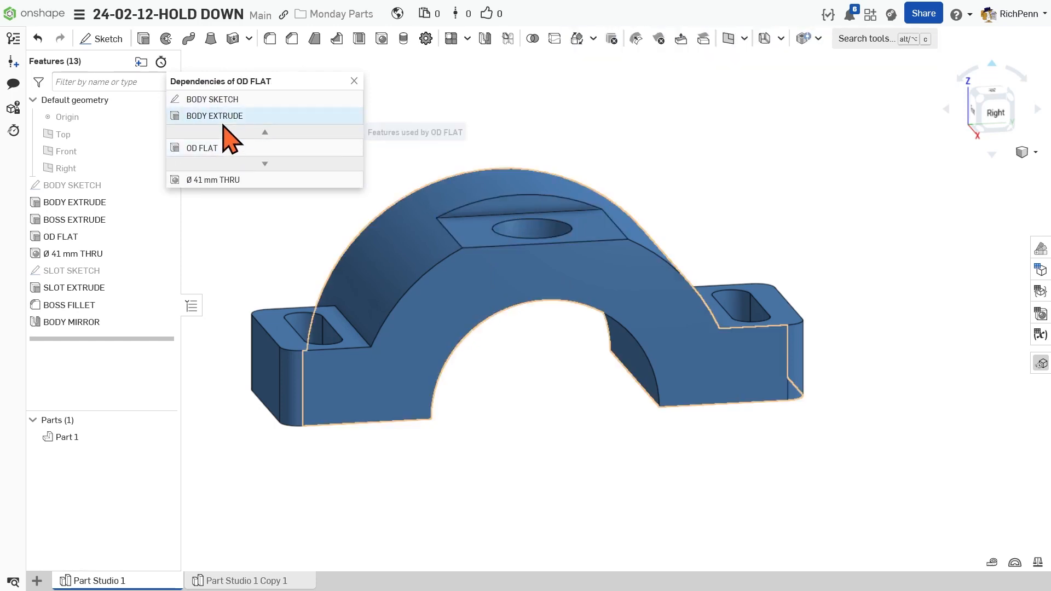
{"action": "right_click", "coordinate": [208, 116]}
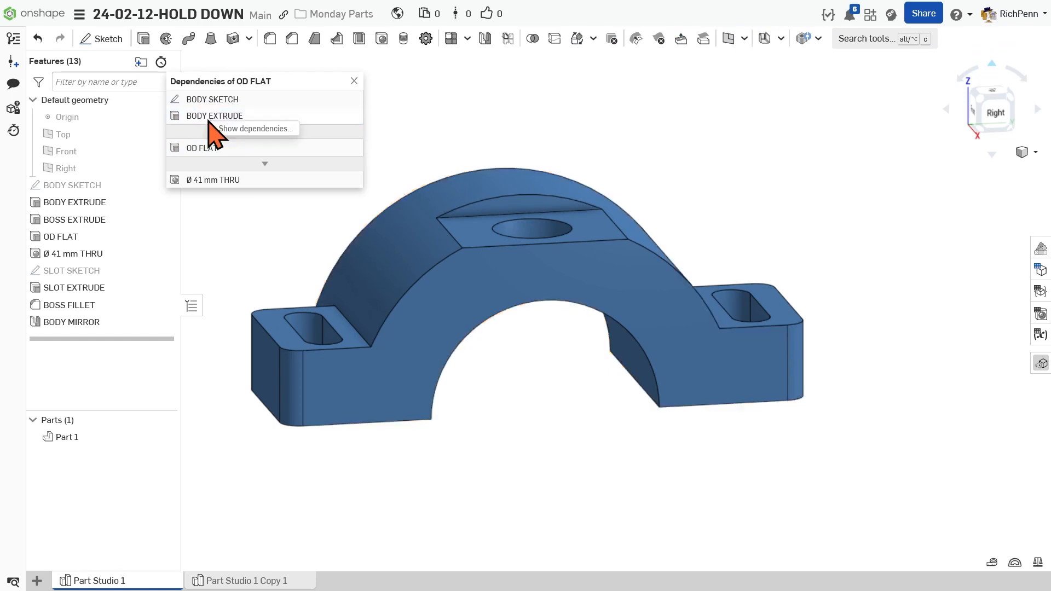
{"action": "left_click", "coordinate": [241, 129]}
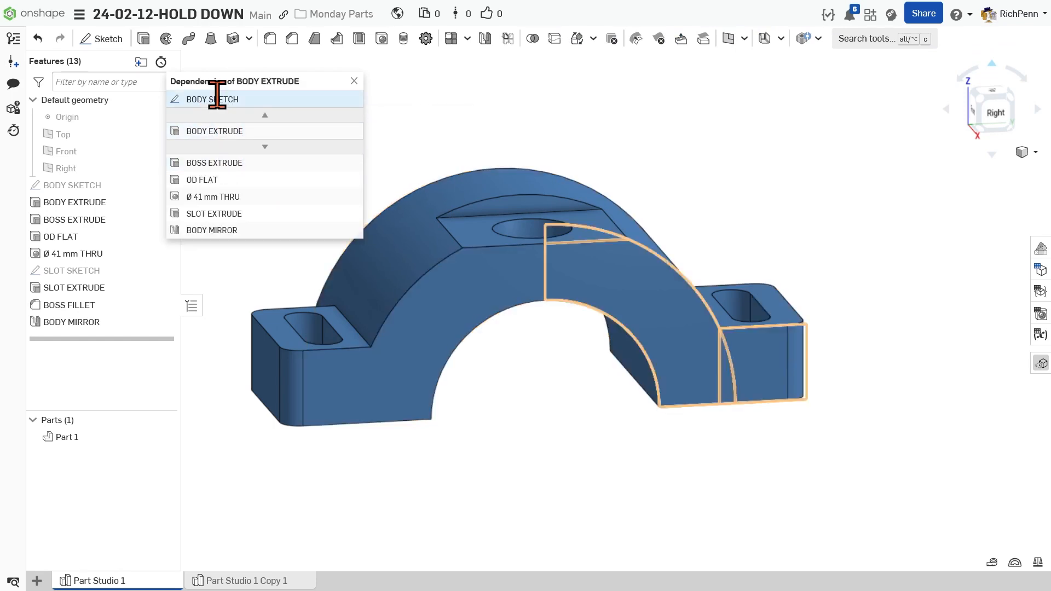
Show the dependencies of BODY SKETCH from the BODY EXTRUDE dependency list
{"action": "right_click", "coordinate": [213, 99]}
{"action": "left_click", "coordinate": [234, 112]}
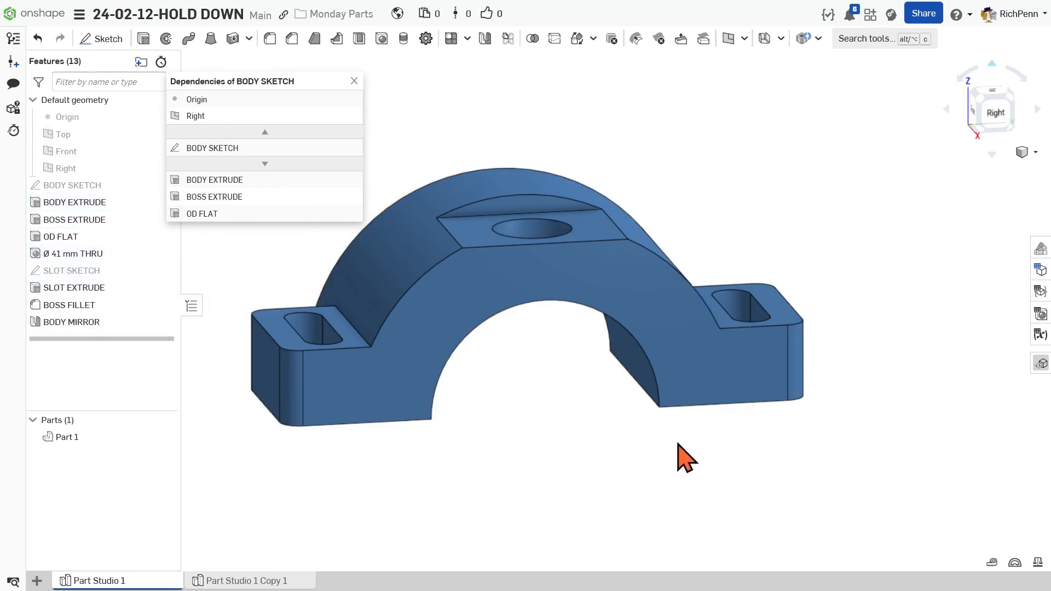
Select the rounded boss corner face and the slot's side wall in turn to identify the features that created each one
{"action": "right_click_drag", "start_coordinate": [784, 495], "coordinate": [741, 492]}
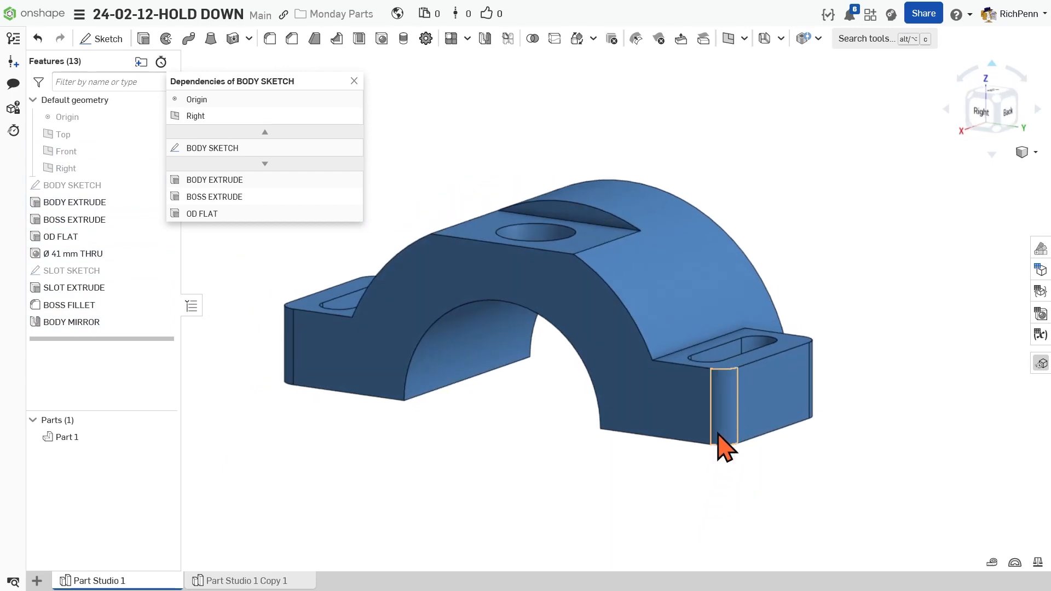
{"action": "left_click", "coordinate": [726, 396]}
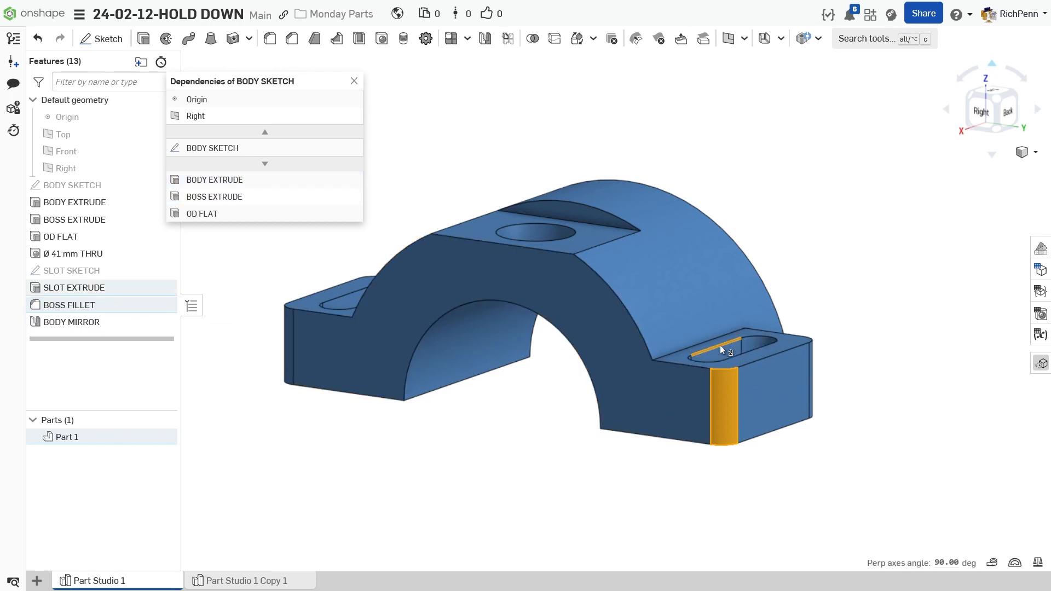
{"action": "left_click", "coordinate": [497, 487]}
{"action": "left_click", "coordinate": [734, 349]}
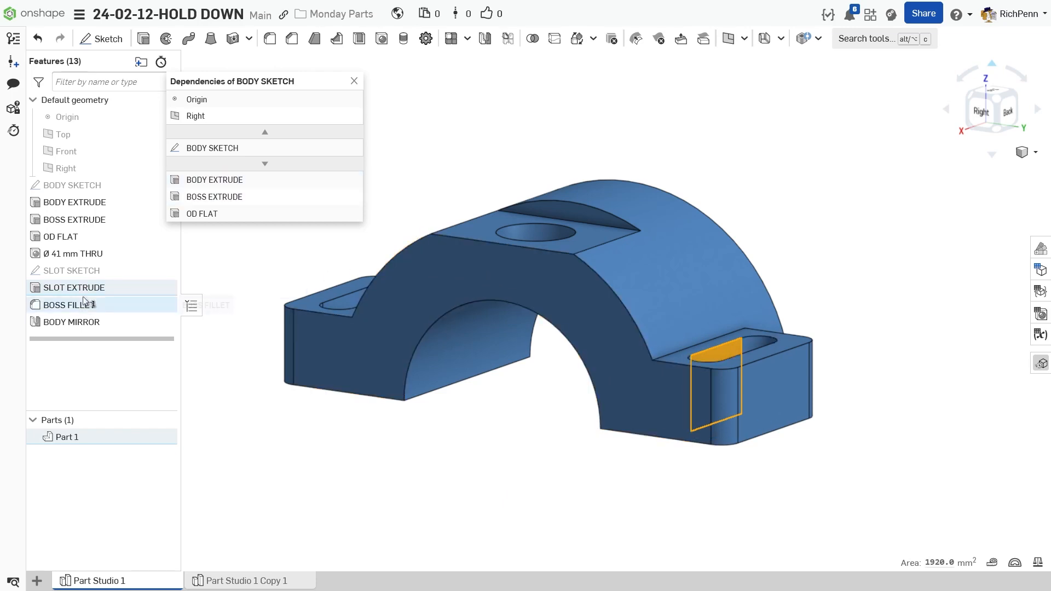
{"action": "left_click", "coordinate": [543, 481]}
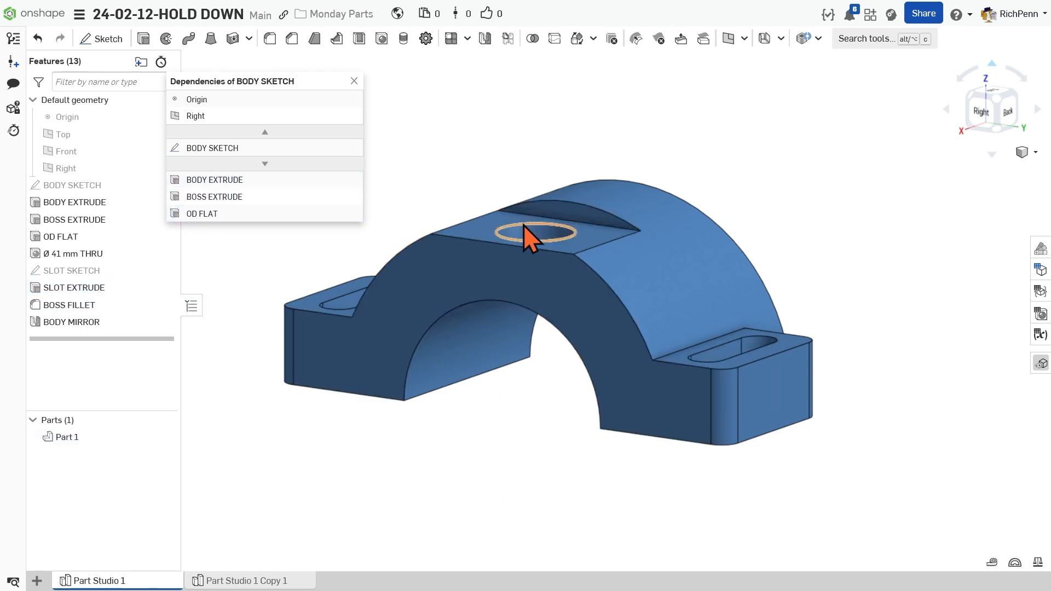
Select the top through hole's edge and its cylindrical face to identify the features behind them
{"action": "left_click", "coordinate": [526, 225]}
{"action": "right_click_drag", "start_coordinate": [467, 485], "coordinate": [481, 497]}
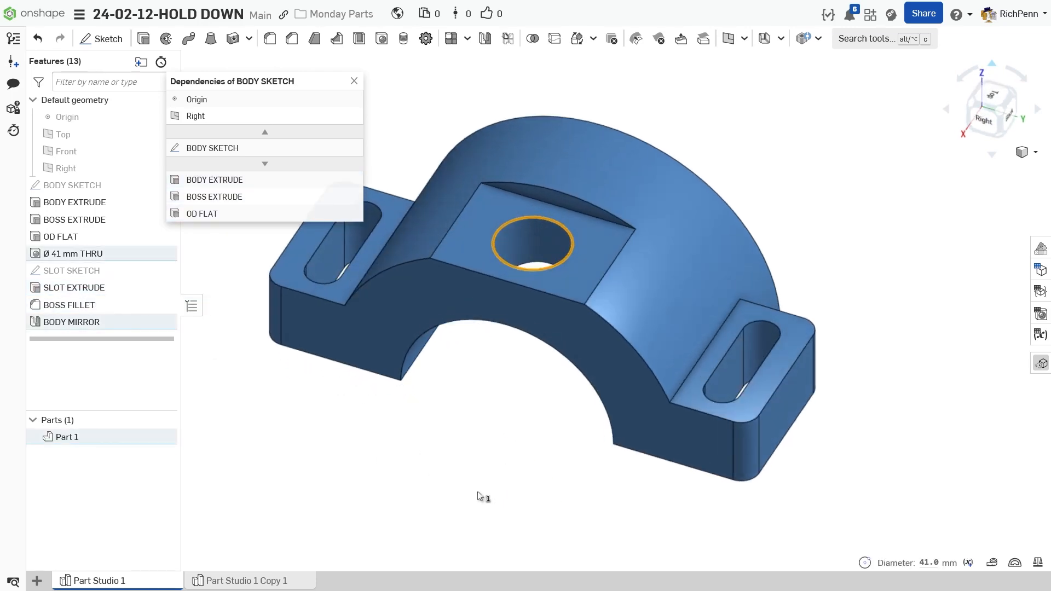
{"action": "left_click", "coordinate": [526, 245]}
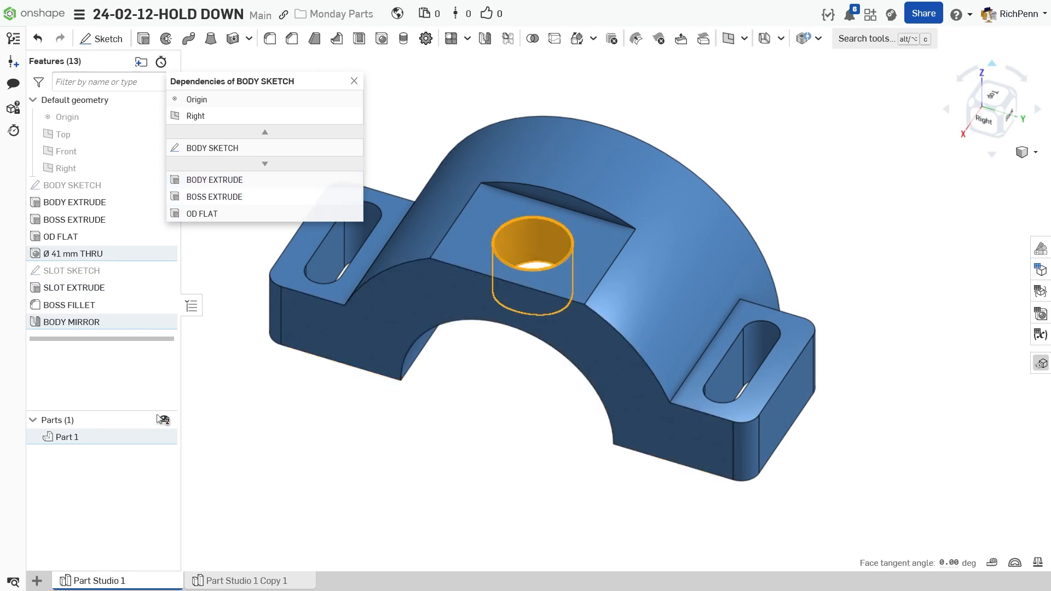